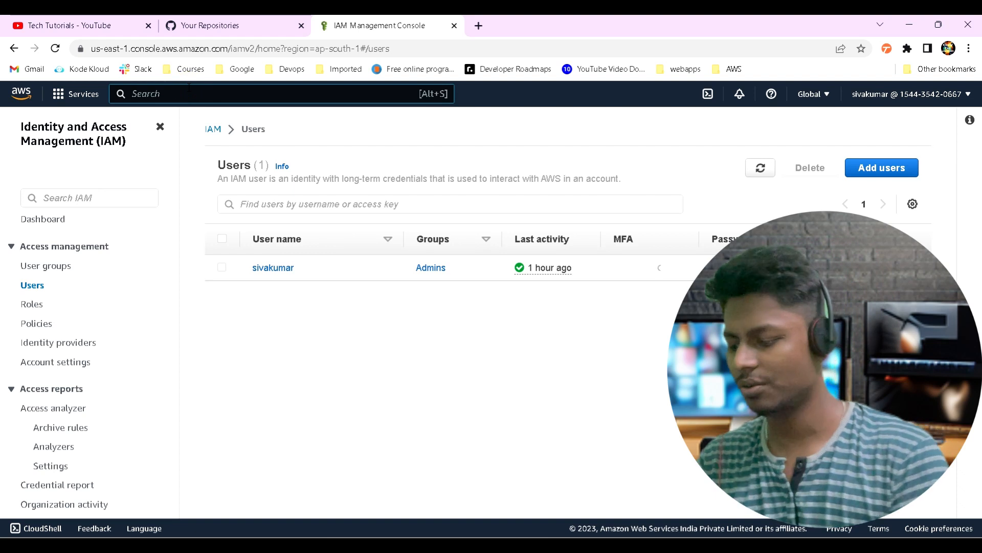
Step: Open the S3 service and go to its list of buckets after a brief look at the service's introduction page
{"action": "type", "text": "s3"}
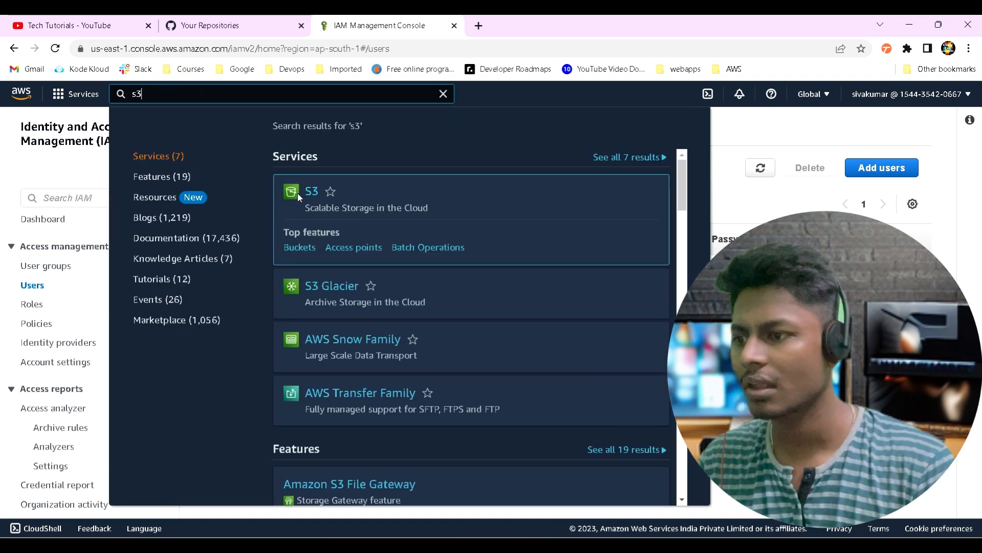
{"action": "left_click", "coordinate": [308, 194]}
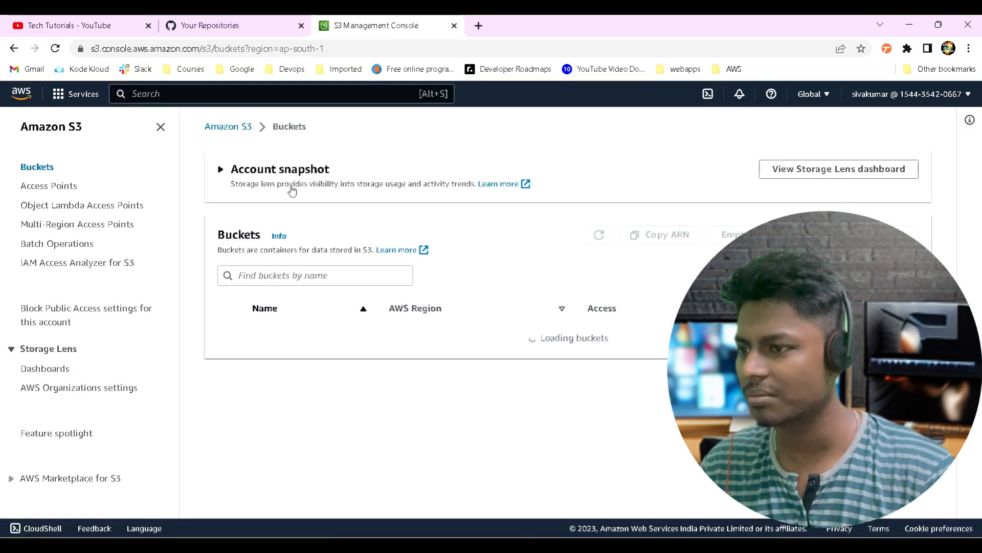
{"action": "left_click", "coordinate": [229, 128]}
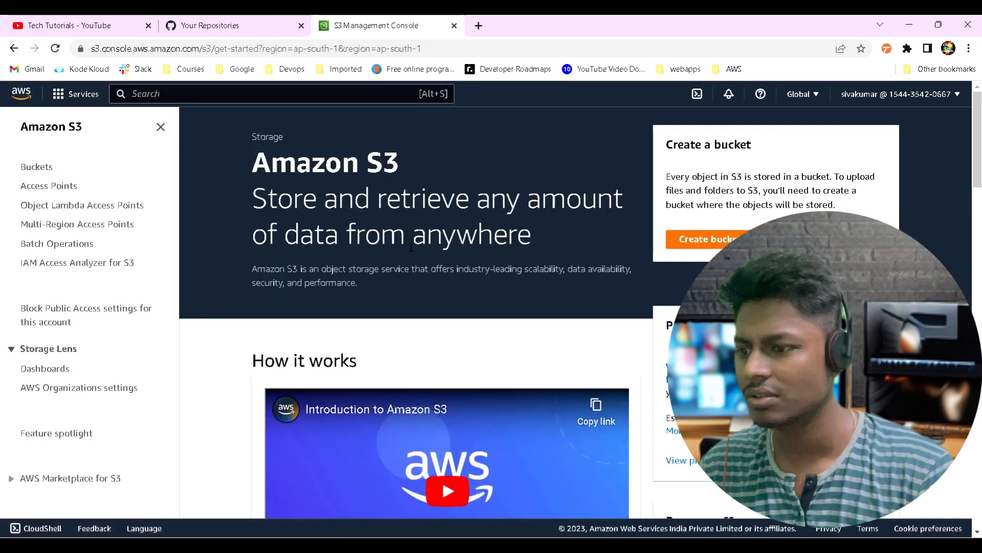
{"action": "scroll", "coordinate": [399, 291], "scroll_direction": "down", "scroll_amount": 3}
{"action": "scroll", "coordinate": [399, 292], "scroll_direction": "down", "scroll_amount": 5}
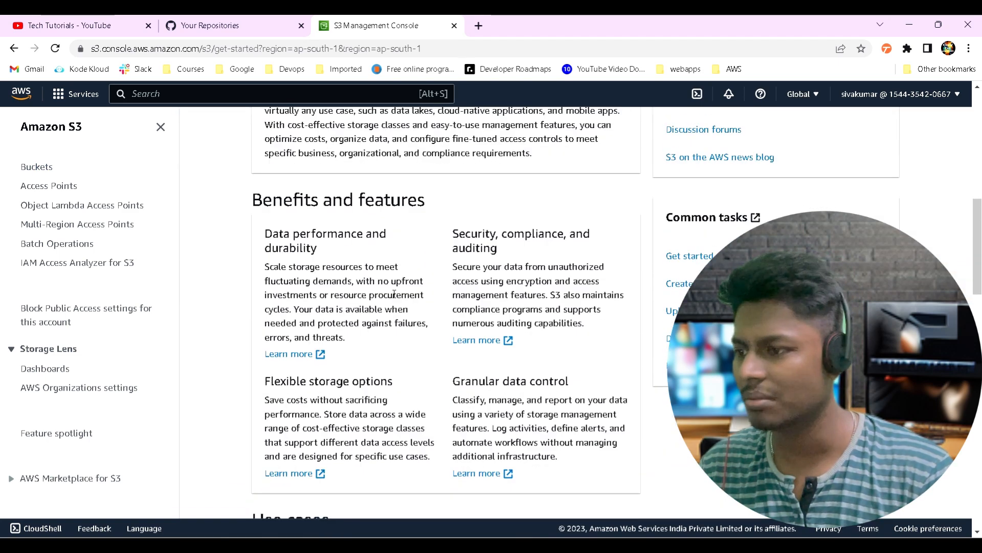
{"action": "left_click", "coordinate": [41, 169]}
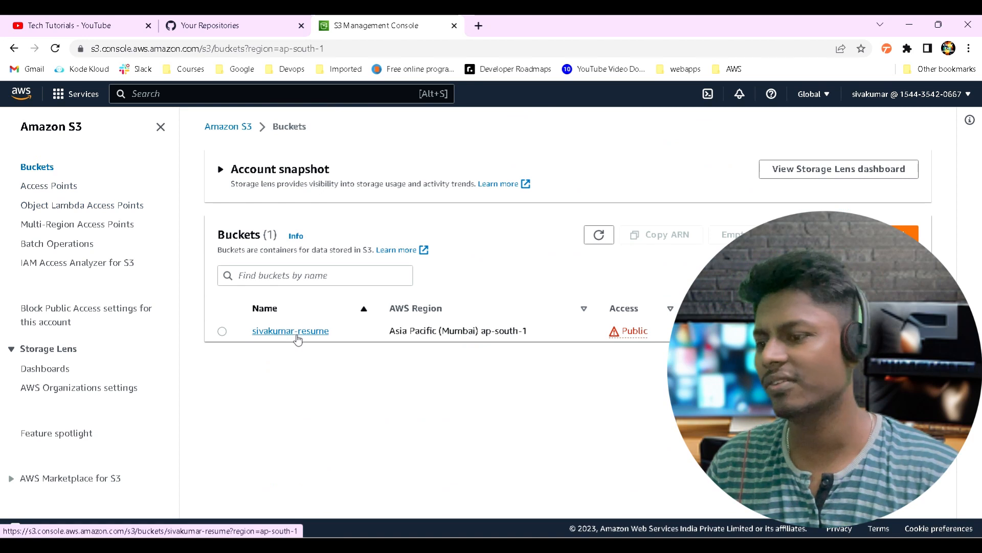
Step: Open the index.html object in the existing resume bucket and load its object URL in a separate tab
{"action": "left_click", "coordinate": [297, 335]}
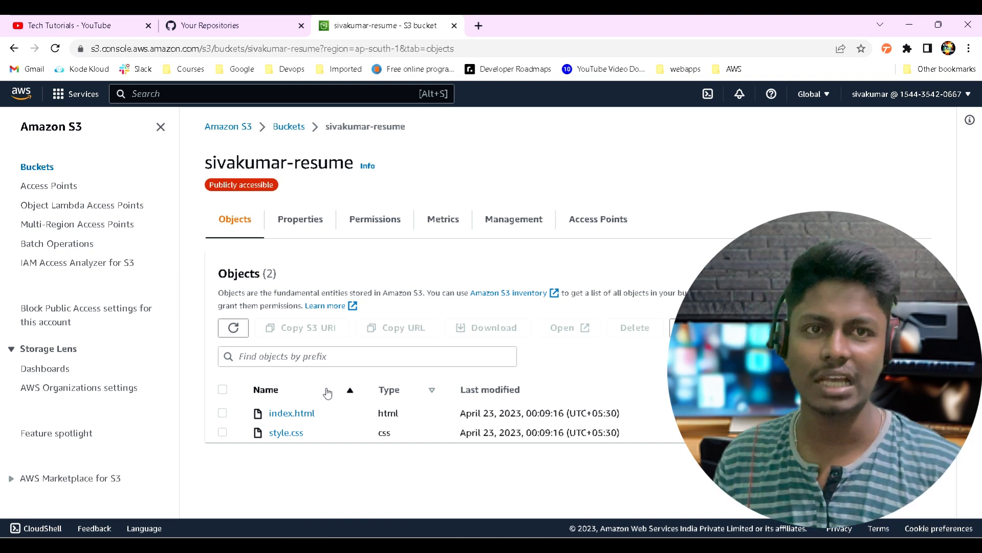
{"action": "left_click", "coordinate": [290, 415]}
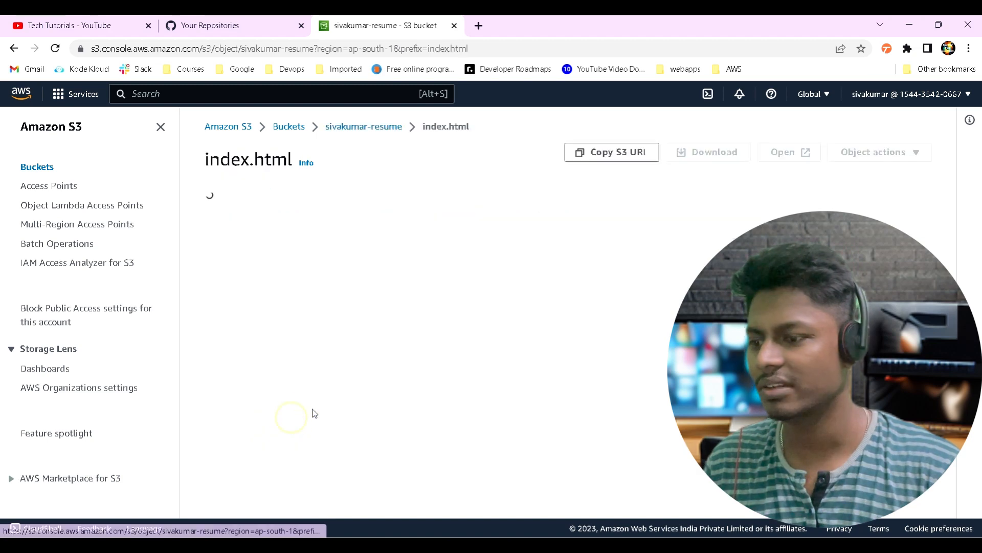
{"action": "scroll", "coordinate": [554, 291], "scroll_direction": "down", "scroll_amount": 4}
{"action": "scroll", "coordinate": [285, 287], "scroll_direction": "up", "scroll_amount": 4}
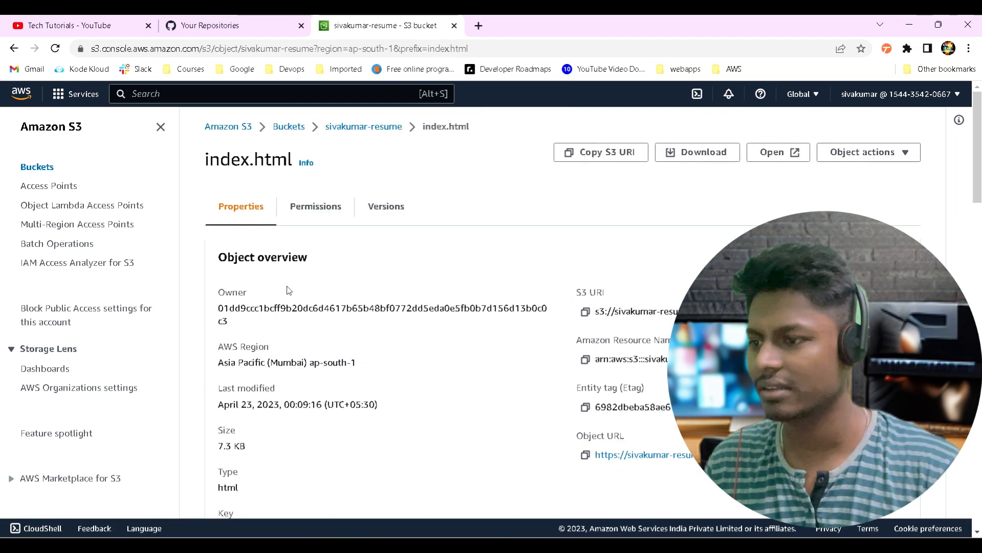
{"action": "scroll", "coordinate": [456, 333], "scroll_direction": "down", "scroll_amount": 3}
{"action": "left_click", "coordinate": [630, 327], "text": "ctrl"}
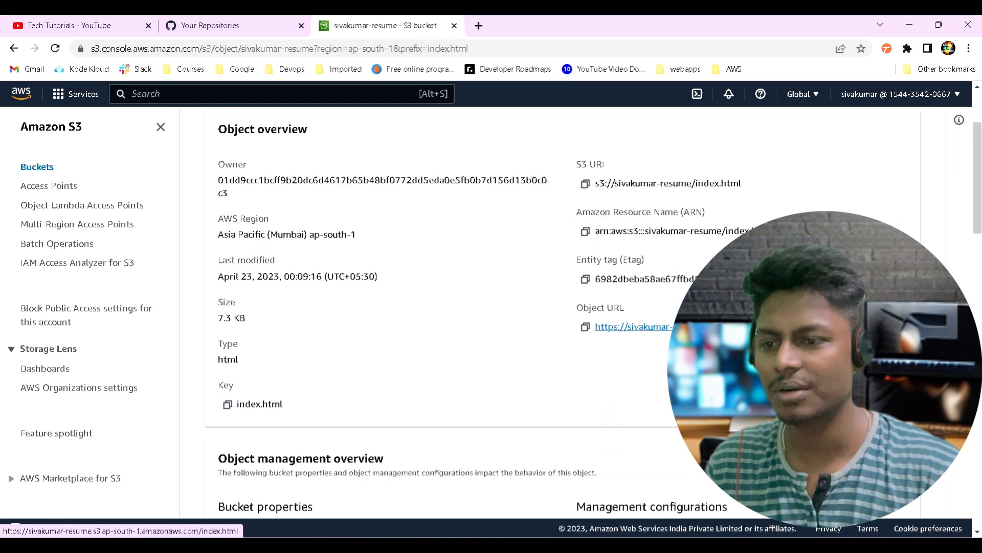
{"action": "key", "text": "ctrl+Tab"}
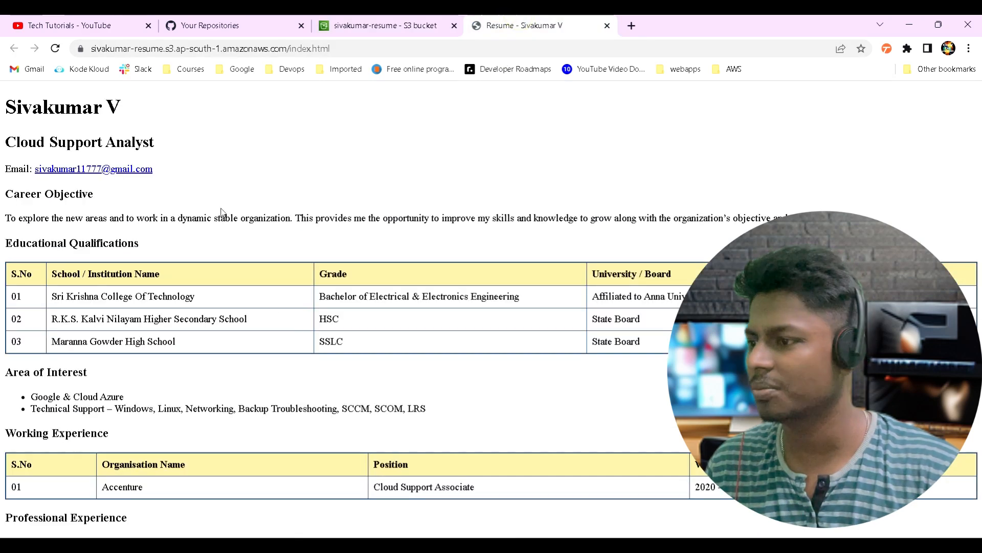
Step: Read through the hosted resume page from beginning to end and close it
{"action": "scroll", "coordinate": [297, 286], "scroll_direction": "down", "scroll_amount": 6}
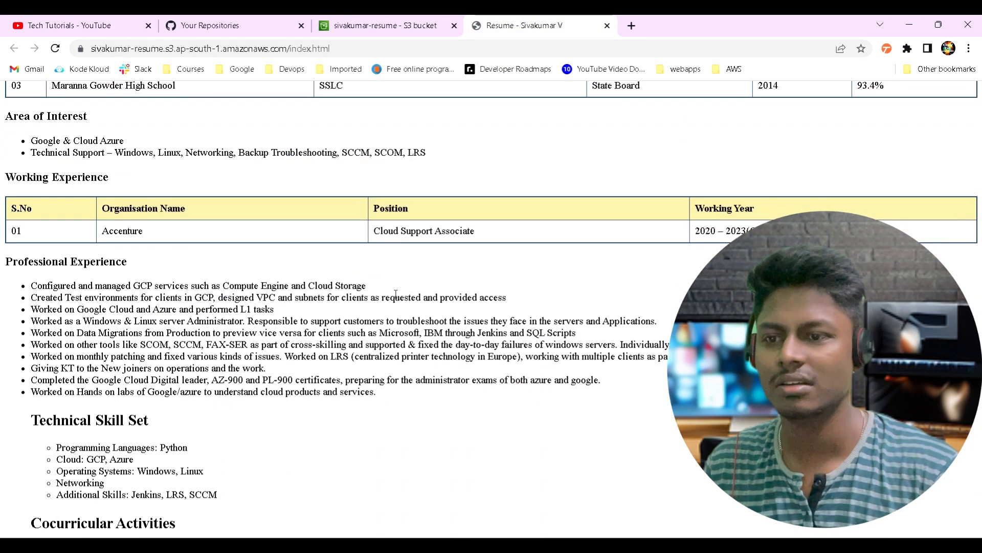
{"action": "scroll", "coordinate": [410, 332], "scroll_direction": "down", "scroll_amount": 4}
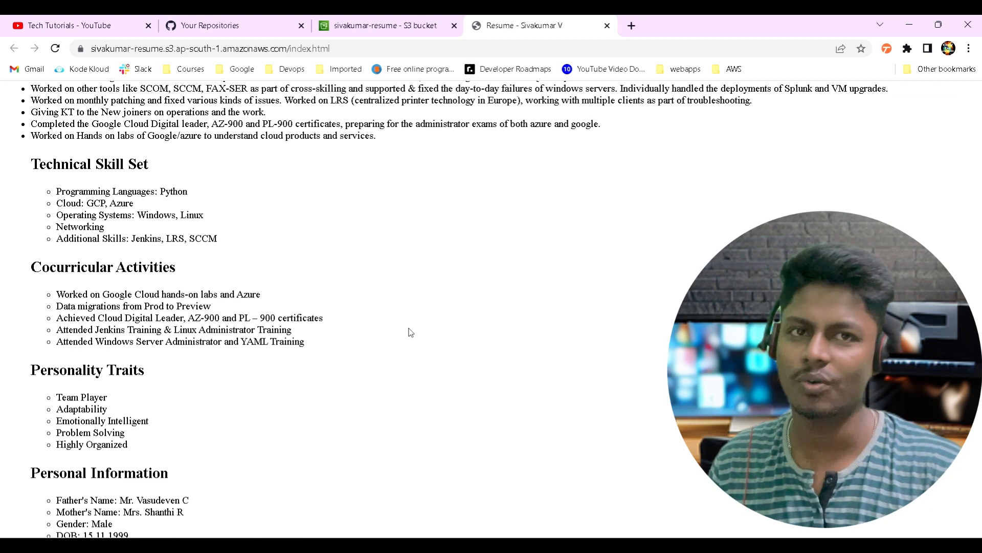
{"action": "scroll", "coordinate": [410, 332], "scroll_direction": "down", "scroll_amount": 3}
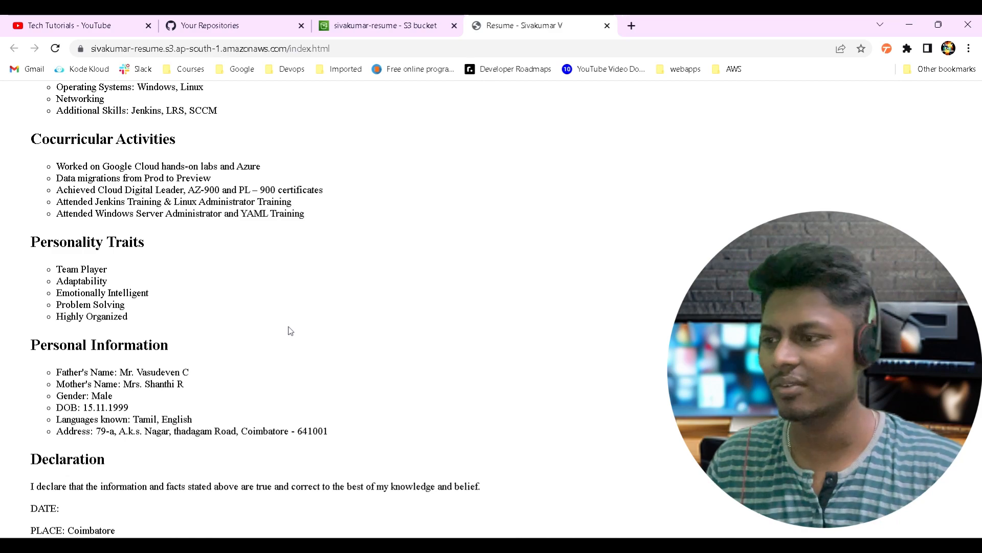
{"action": "scroll", "coordinate": [287, 333], "scroll_direction": "down", "scroll_amount": 1}
{"action": "scroll", "coordinate": [285, 343], "scroll_direction": "up", "scroll_amount": 13}
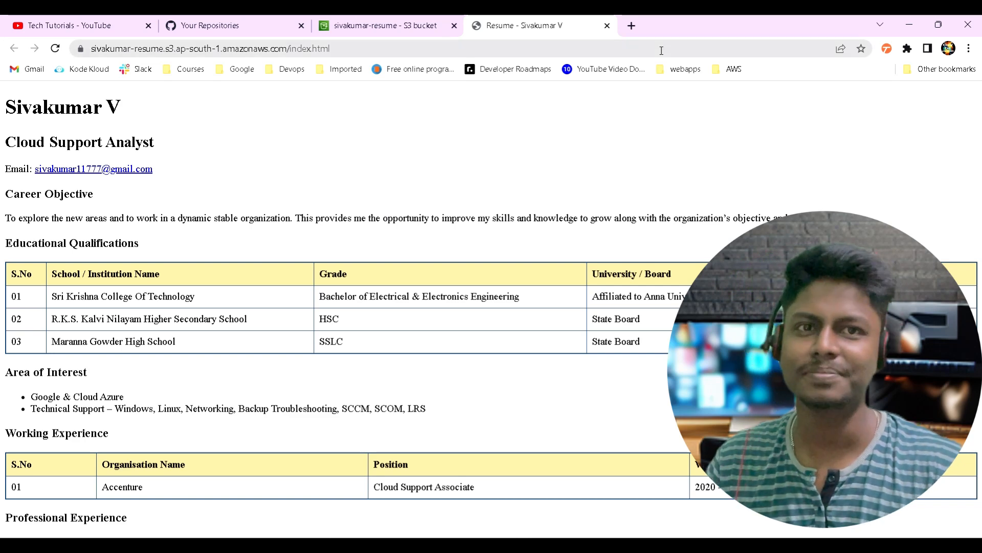
{"action": "left_click", "coordinate": [608, 25]}
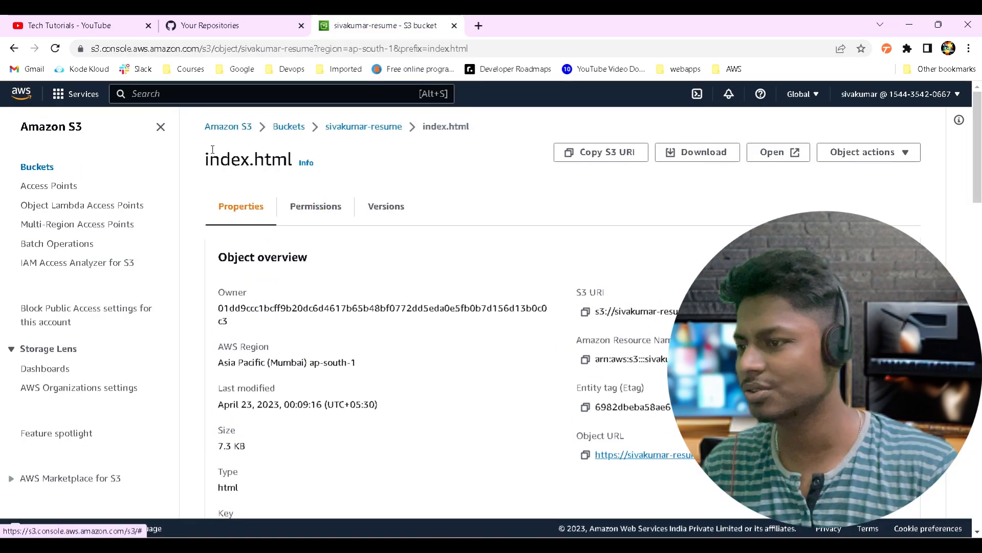
Step: Start creating a new bucket from the bucket list and name it test-aws-resume
{"action": "left_click", "coordinate": [290, 127]}
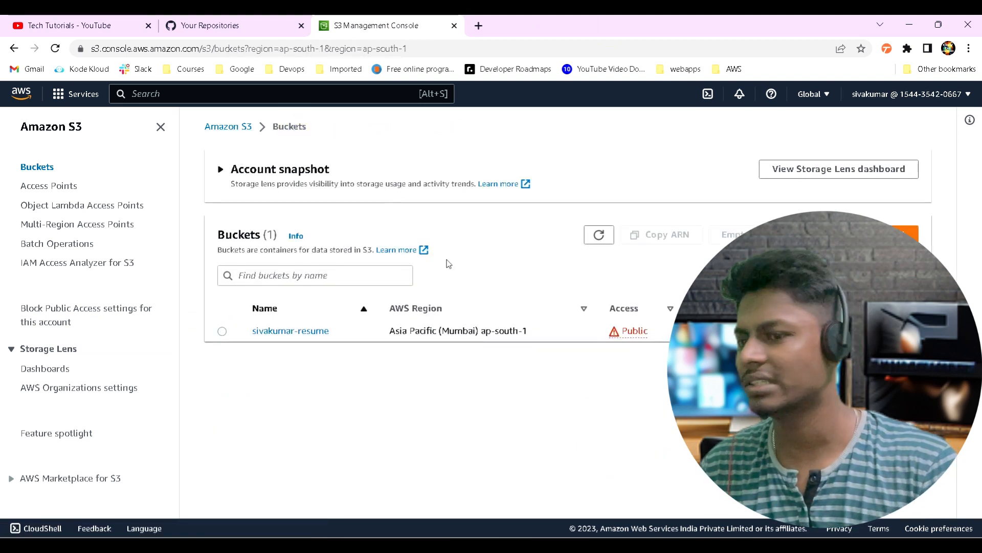
{"action": "left_click", "coordinate": [907, 233]}
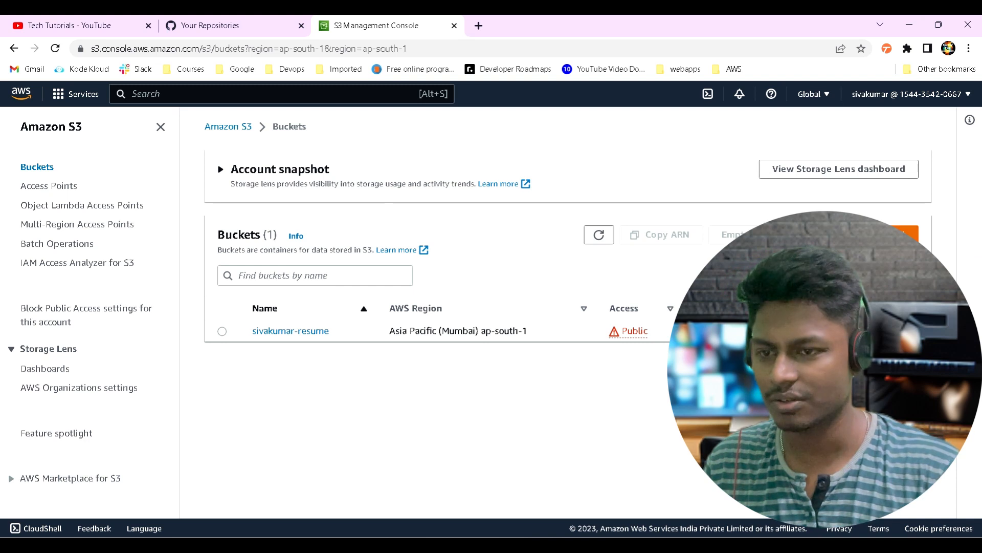
{"action": "left_click", "coordinate": [180, 283]}
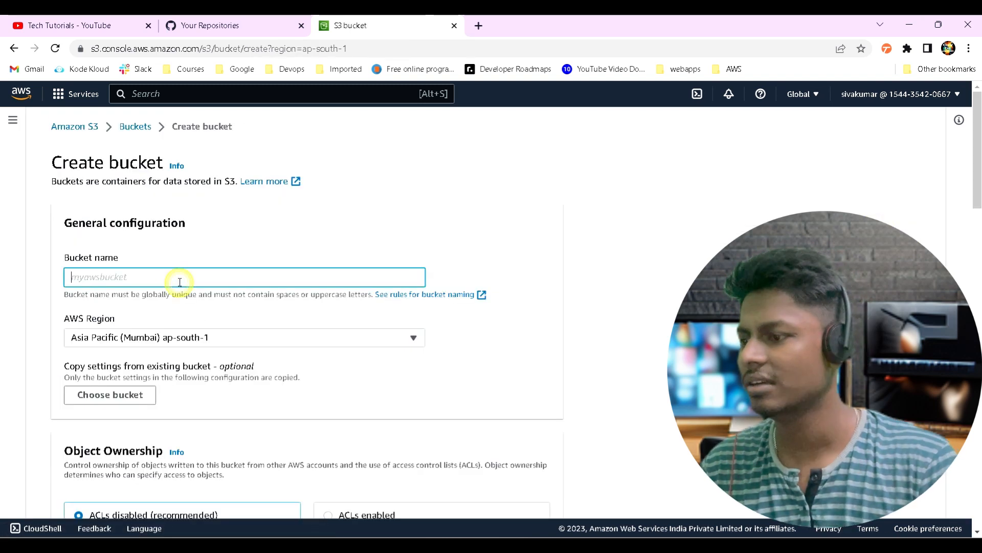
{"action": "type", "text": "test"}
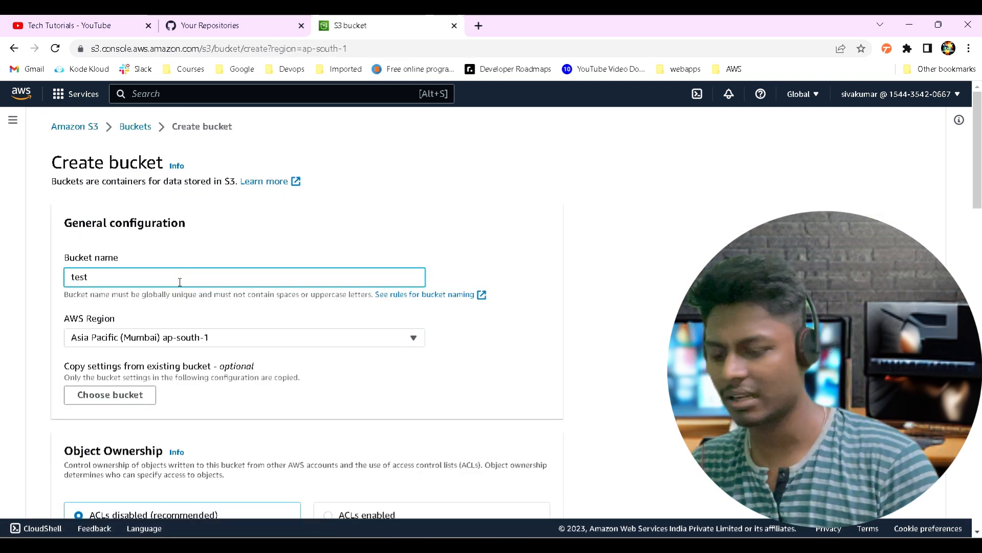
{"action": "type", "text": "-a"}
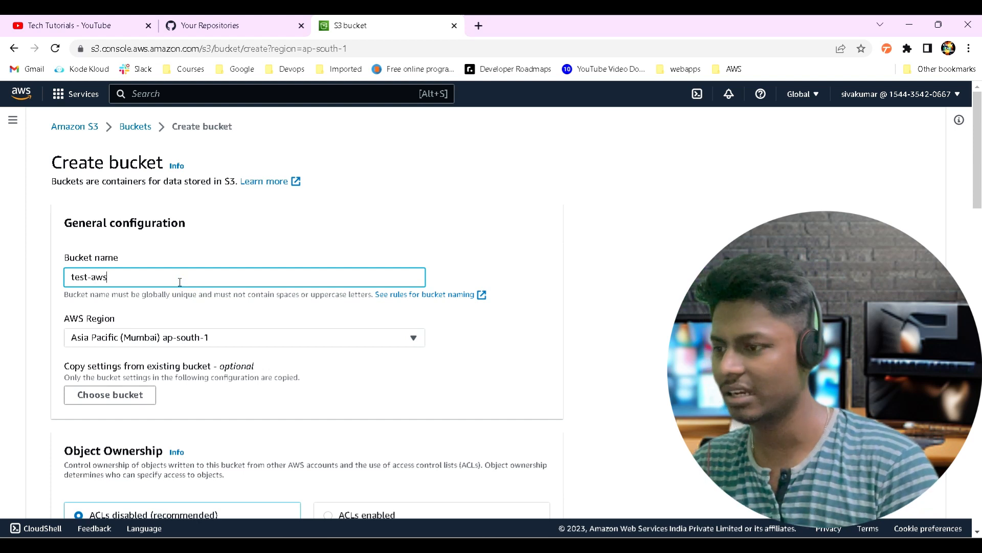
{"action": "type", "text": "ws-rem"}
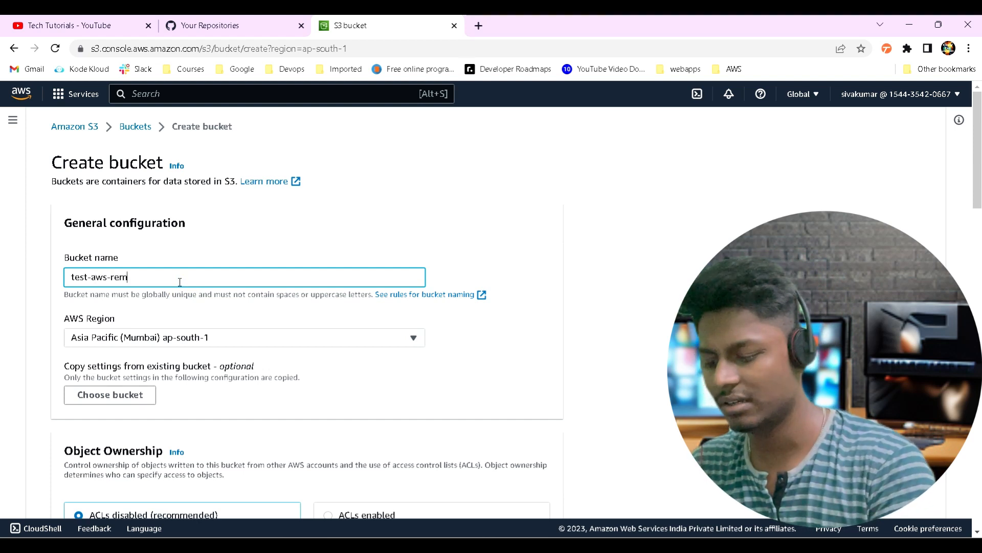
{"action": "key", "text": "BackSpace"}
{"action": "type", "text": "sume"}
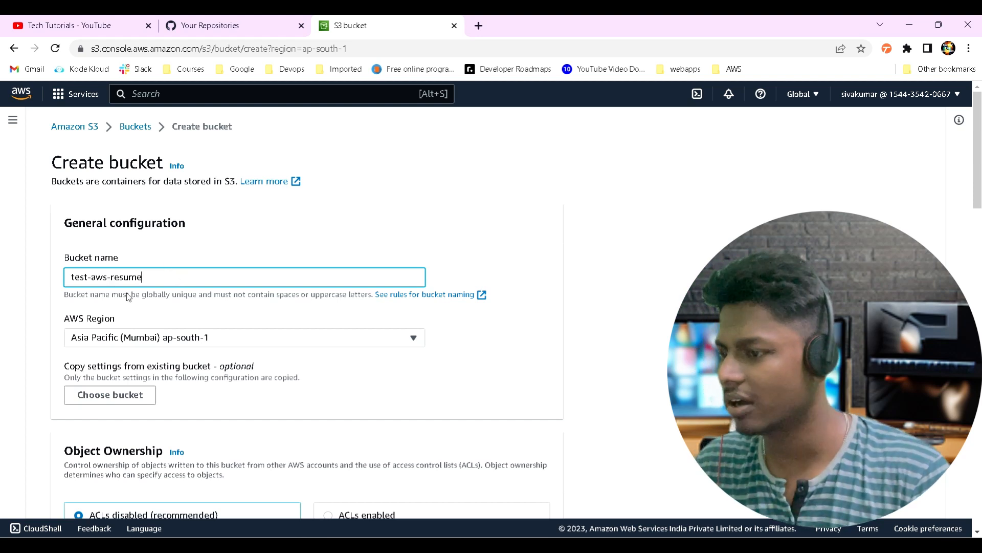
Step: Check the available AWS regions without changing Asia Pacific (Mumbai) ap-south-1, and review the object ownership options
{"action": "scroll", "coordinate": [133, 299], "scroll_direction": "down", "scroll_amount": 1}
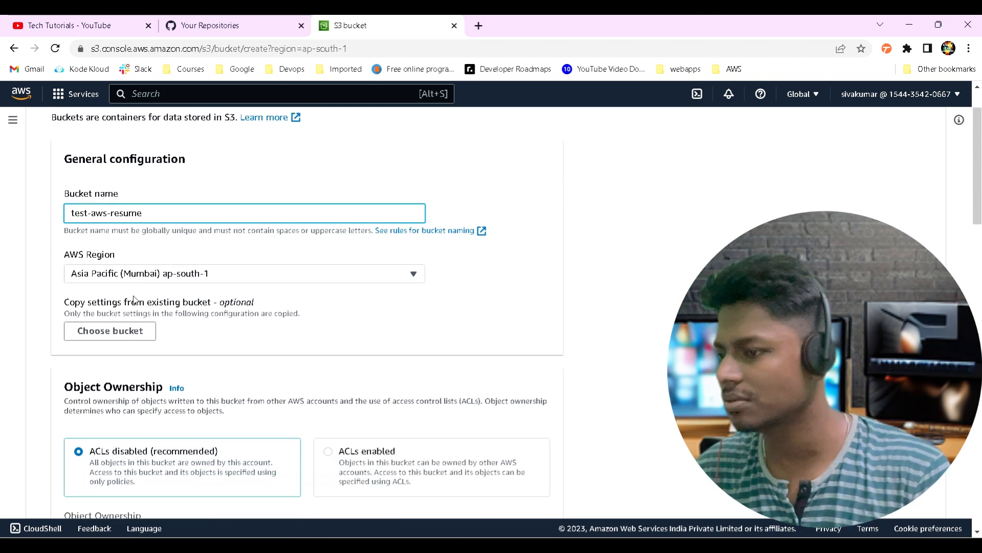
{"action": "left_click", "coordinate": [146, 273]}
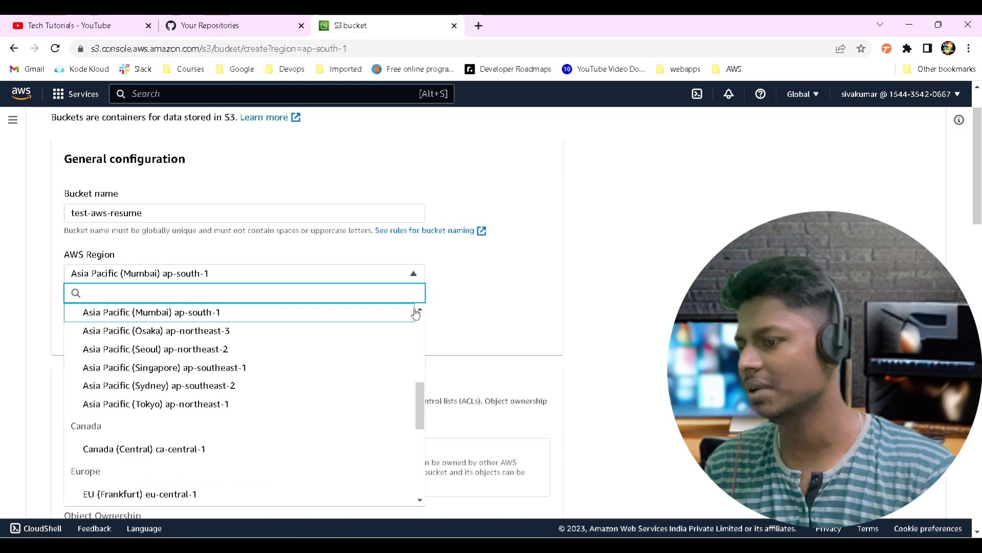
{"action": "left_click", "coordinate": [502, 261]}
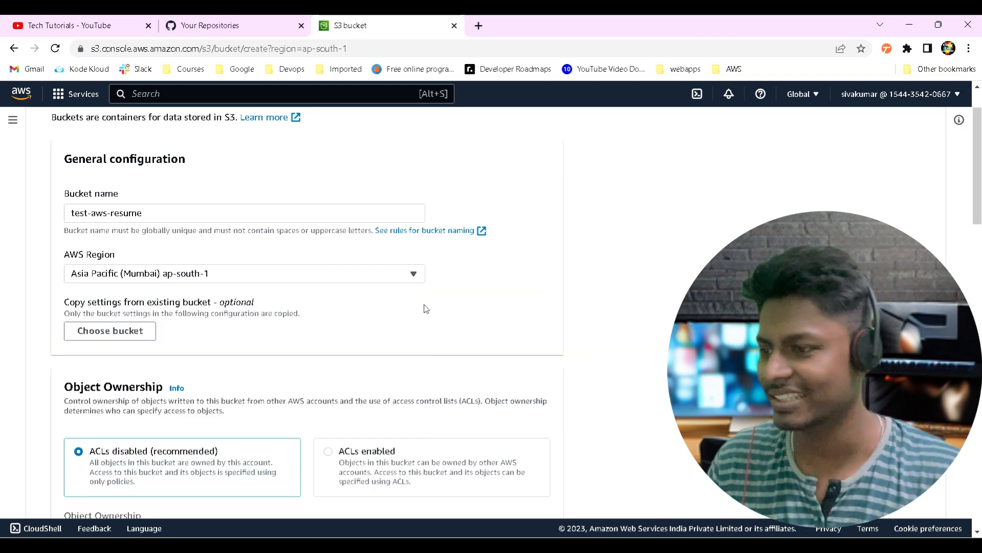
{"action": "scroll", "coordinate": [202, 333], "scroll_direction": "down", "scroll_amount": 5}
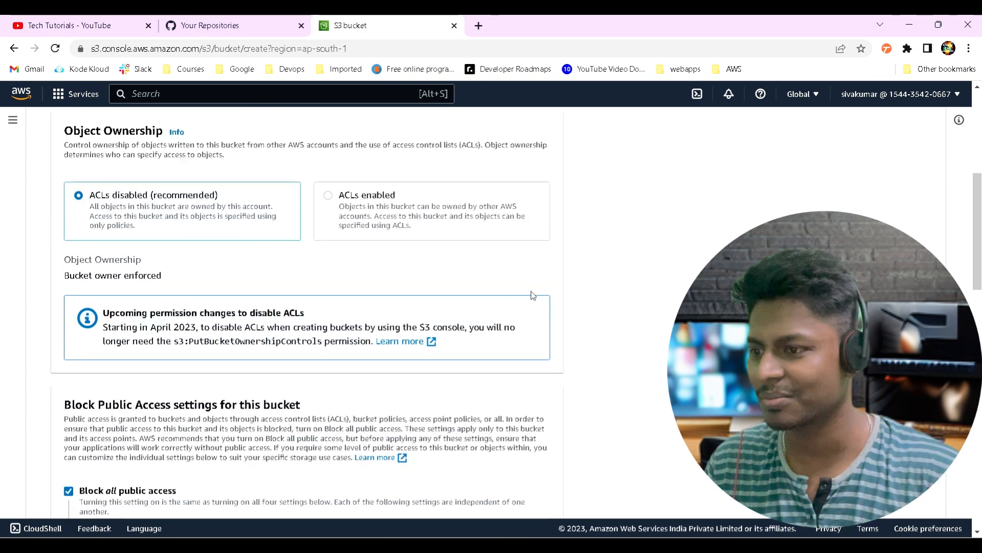
{"action": "scroll", "coordinate": [530, 290], "scroll_direction": "up", "scroll_amount": 4}
{"action": "scroll", "coordinate": [375, 290], "scroll_direction": "down", "scroll_amount": 1}
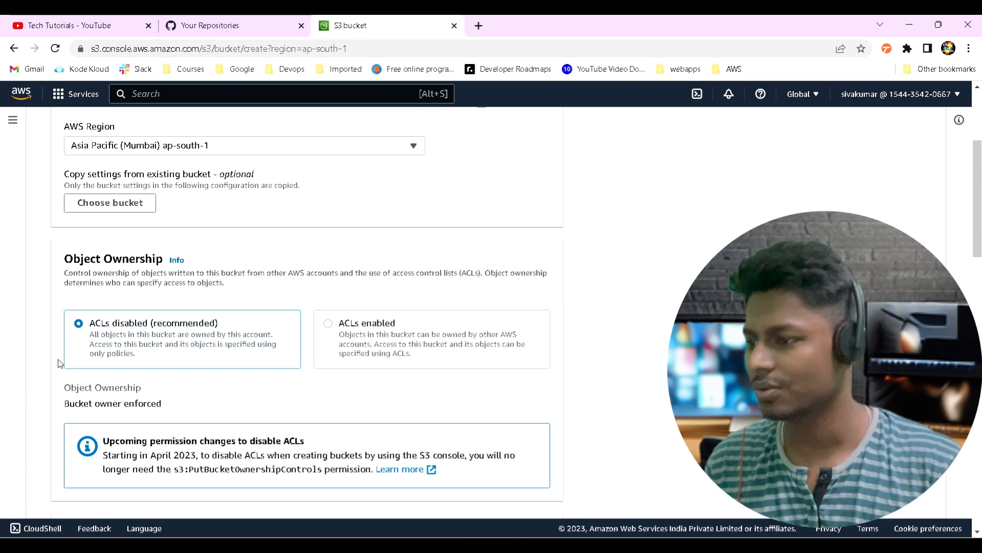
Step: Turn off Block all public access for the new bucket and acknowledge that its objects might become public
{"action": "scroll", "coordinate": [322, 326], "scroll_direction": "down", "scroll_amount": 5}
{"action": "scroll", "coordinate": [250, 321], "scroll_direction": "down", "scroll_amount": 1}
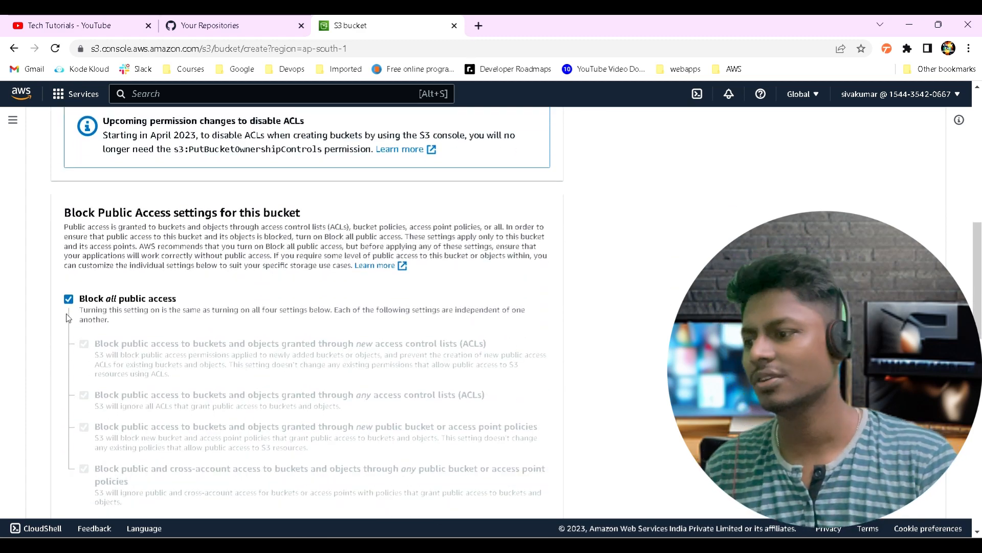
{"action": "left_click", "coordinate": [68, 298]}
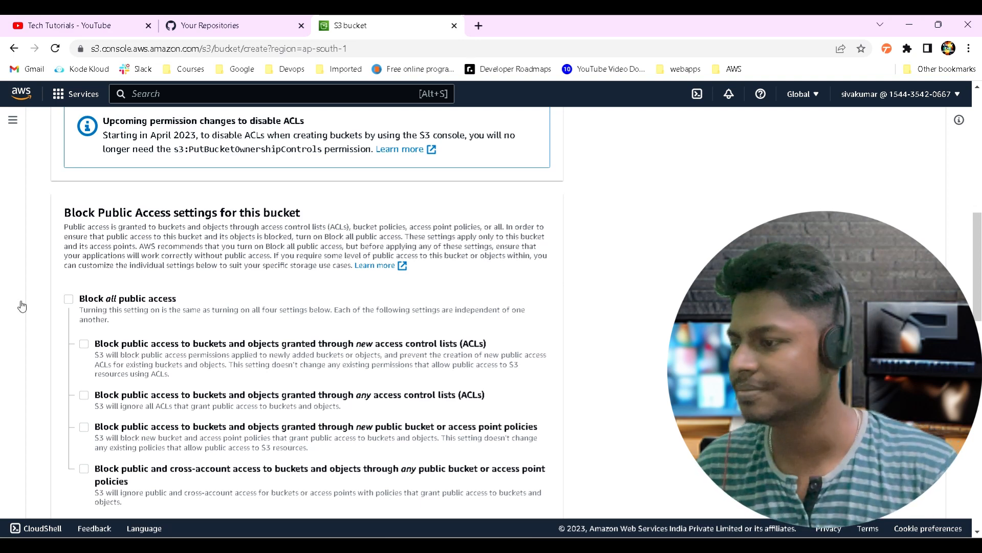
{"action": "scroll", "coordinate": [294, 290], "scroll_direction": "down", "scroll_amount": 5}
{"action": "scroll", "coordinate": [205, 274], "scroll_direction": "down", "scroll_amount": 3}
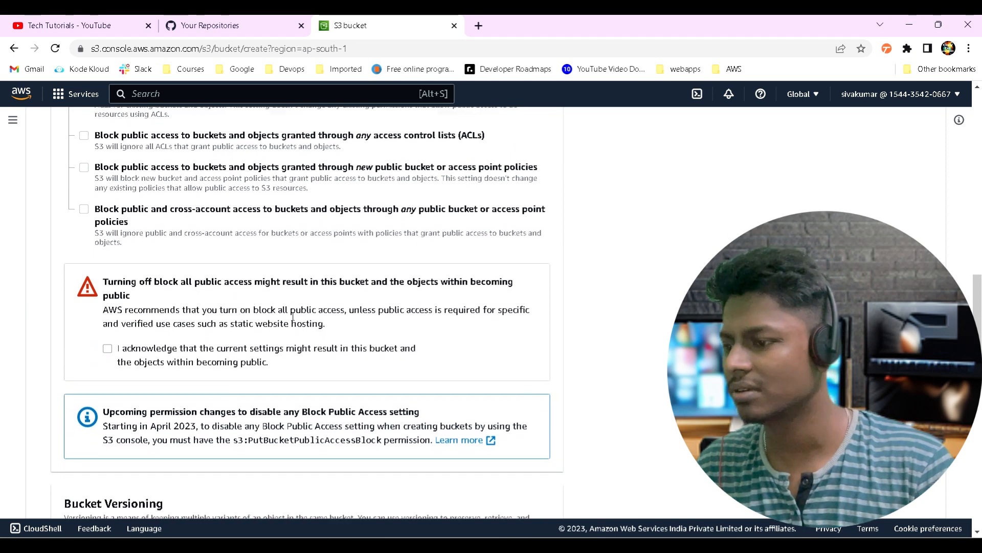
{"action": "left_click", "coordinate": [107, 224]}
{"action": "scroll", "coordinate": [252, 230], "scroll_direction": "up", "scroll_amount": 1}
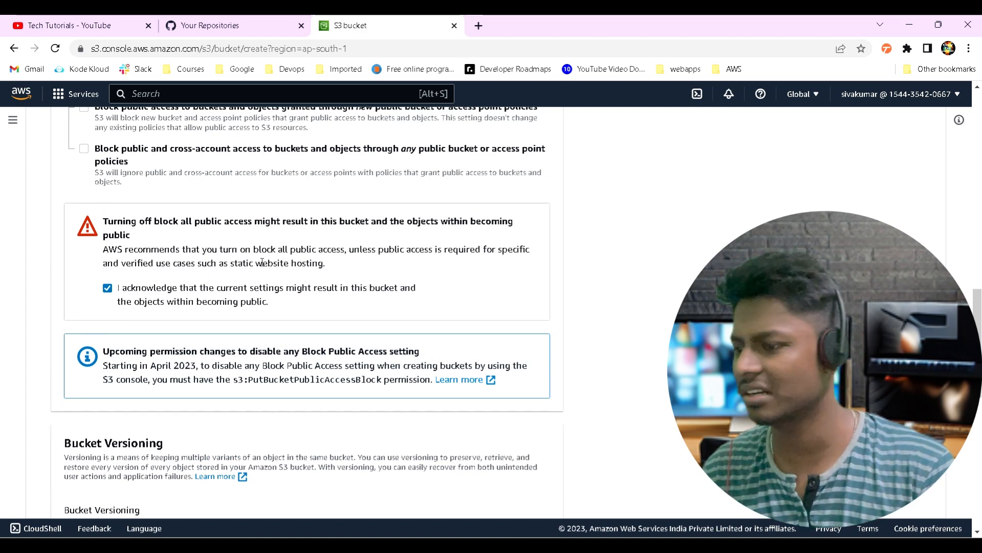
Step: Keep versioning disabled, Amazon S3 managed keys (SSE-S3) encryption and Object Lock disabled under the advanced settings, and create the bucket
{"action": "scroll", "coordinate": [241, 292], "scroll_direction": "down", "scroll_amount": 2}
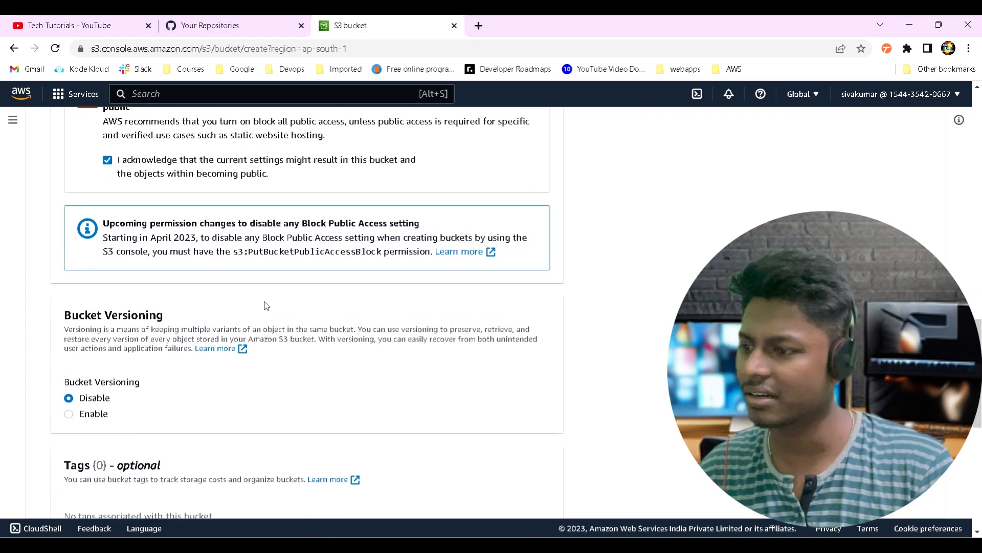
{"action": "scroll", "coordinate": [266, 305], "scroll_direction": "down", "scroll_amount": 1}
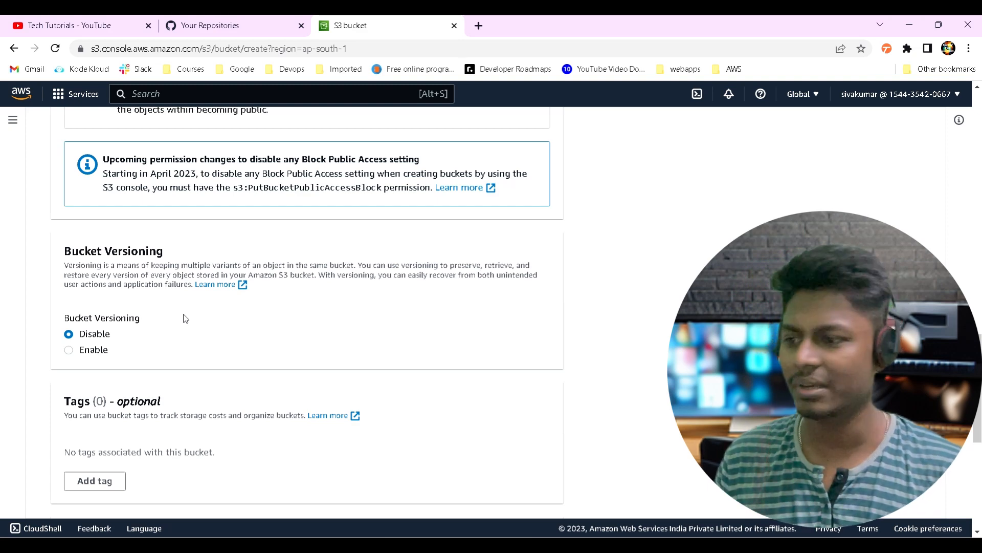
{"action": "scroll", "coordinate": [171, 318], "scroll_direction": "down", "scroll_amount": 2}
{"action": "scroll", "coordinate": [257, 320], "scroll_direction": "down", "scroll_amount": 3}
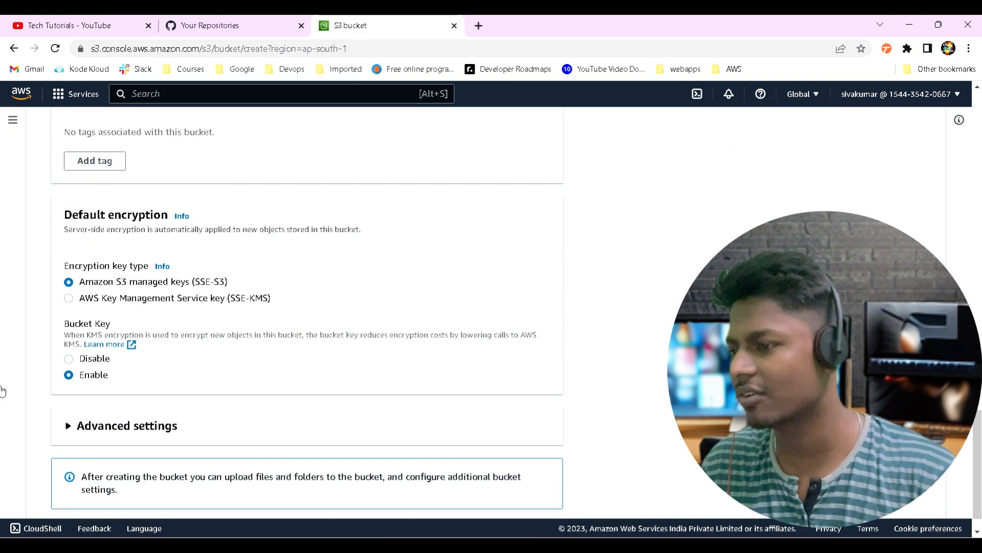
{"action": "scroll", "coordinate": [179, 307], "scroll_direction": "down", "scroll_amount": 1}
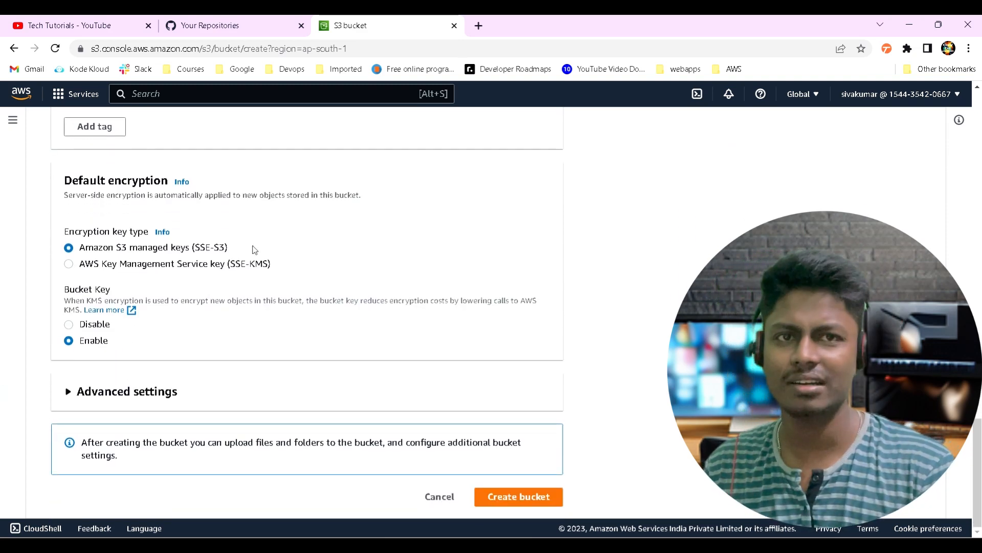
{"action": "left_click", "coordinate": [69, 390]}
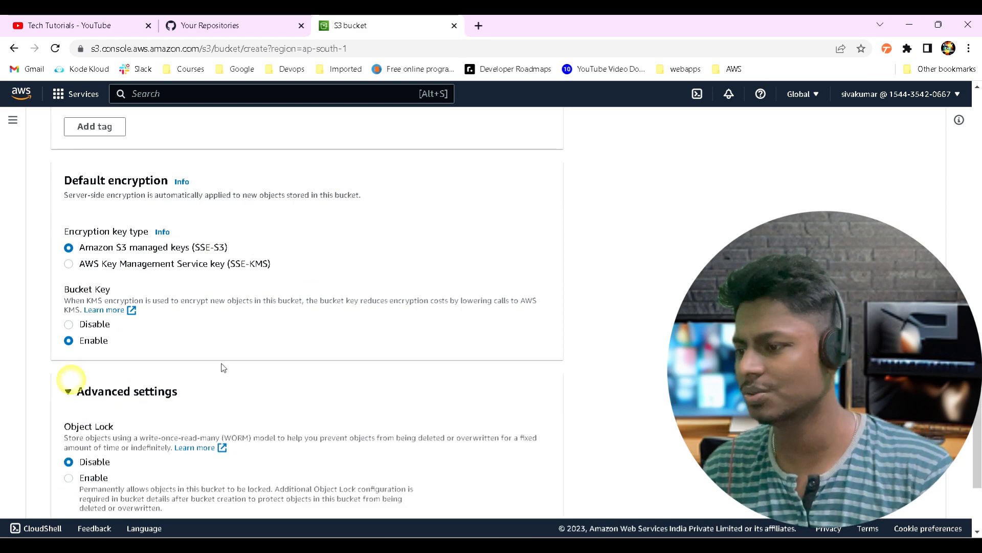
{"action": "scroll", "coordinate": [224, 367], "scroll_direction": "down", "scroll_amount": 3}
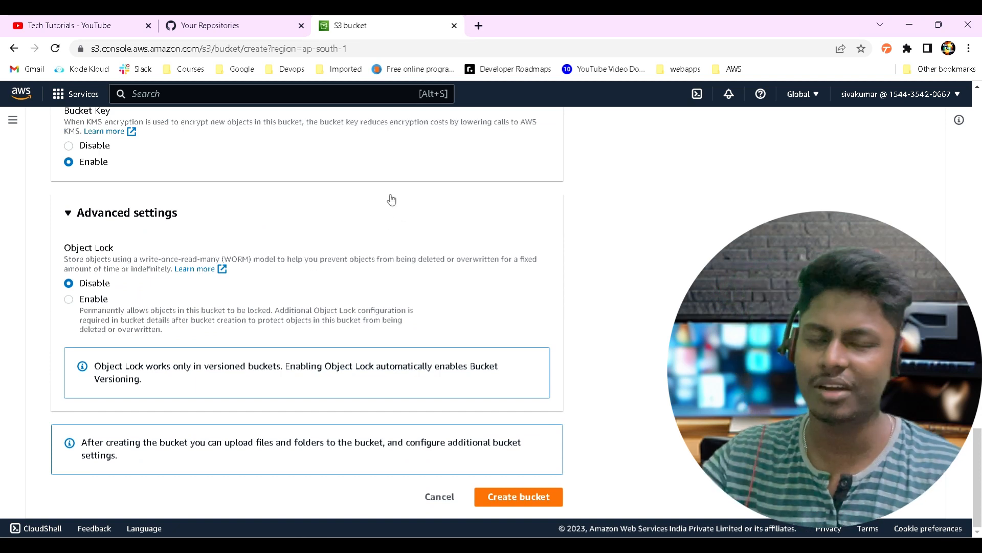
{"action": "left_click", "coordinate": [528, 495]}
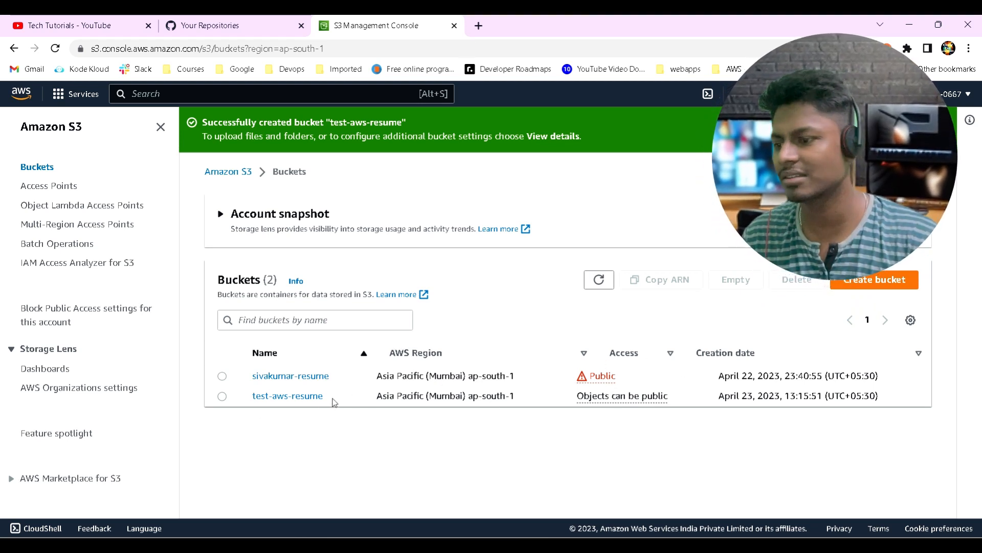
Step: Start an upload in the test-aws-resume bucket and add the index and style files from the Desktop folder
{"action": "left_click", "coordinate": [302, 397]}
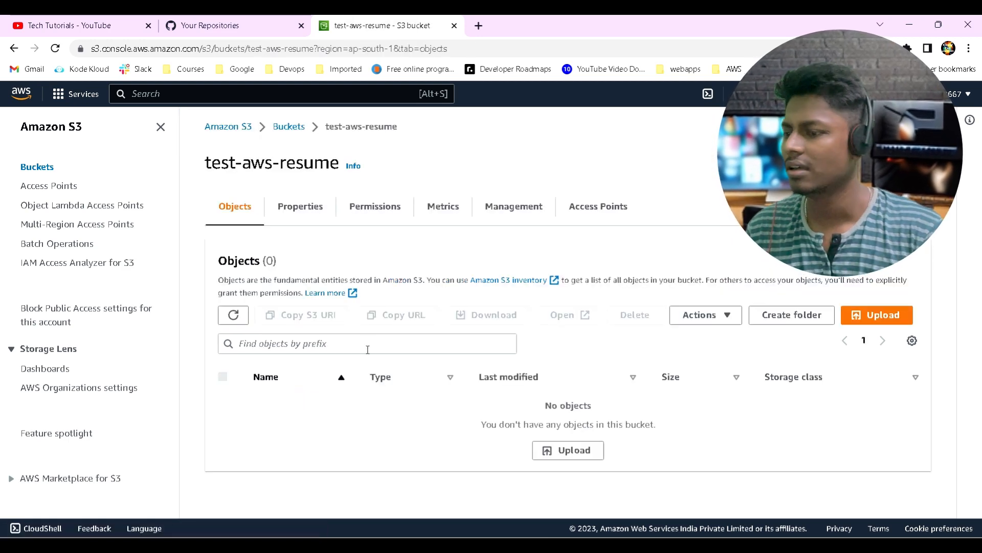
{"action": "left_click", "coordinate": [566, 450]}
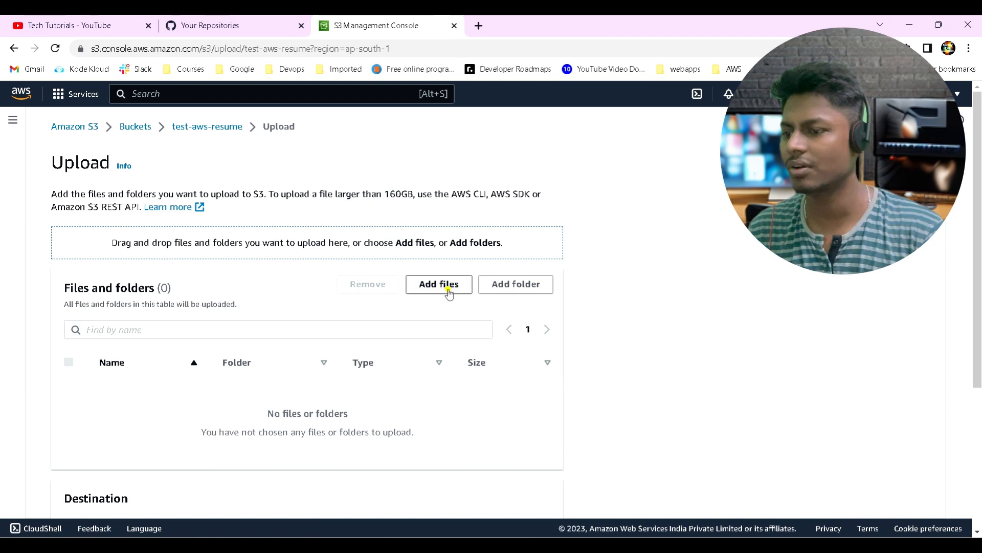
{"action": "left_click", "coordinate": [446, 289]}
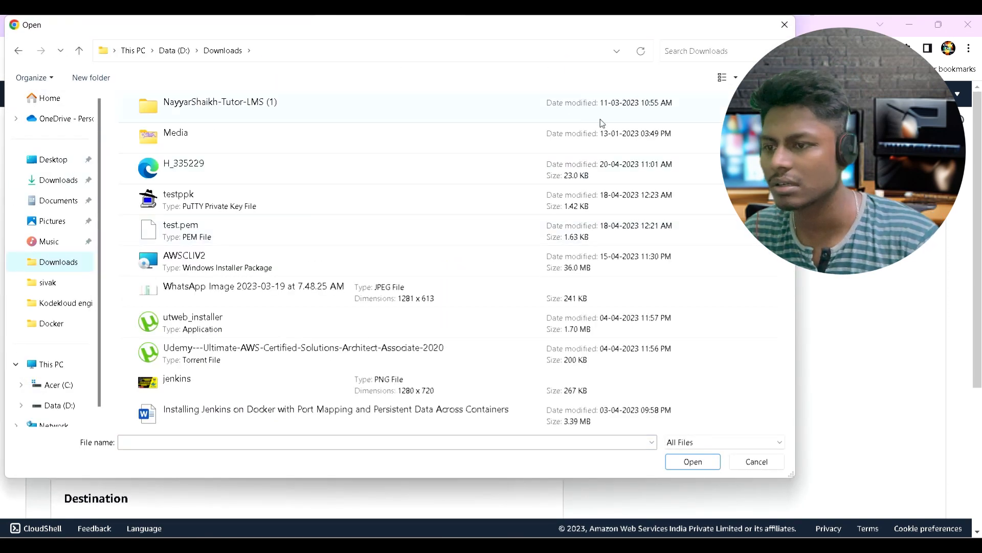
{"action": "left_click", "coordinate": [47, 163]}
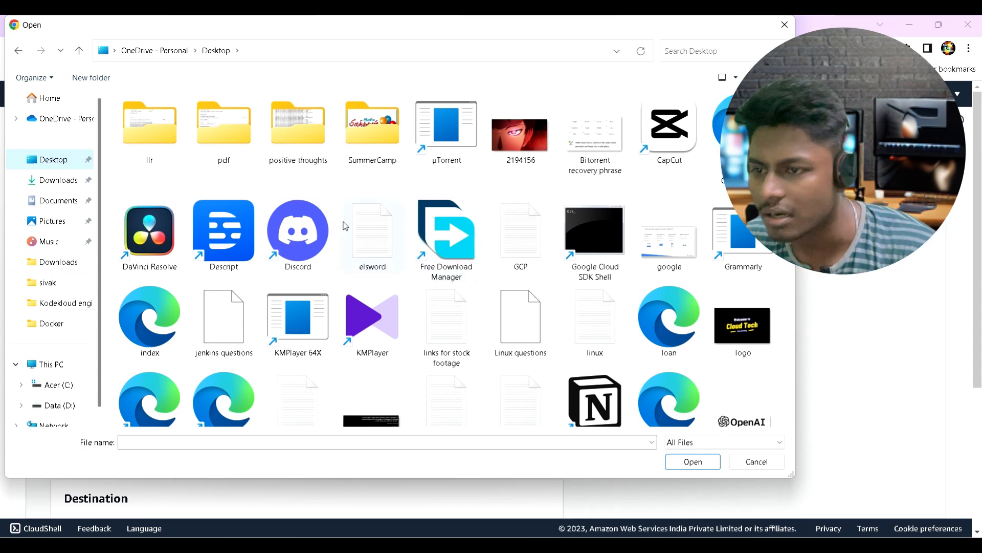
{"action": "scroll", "coordinate": [345, 226], "scroll_direction": "down", "scroll_amount": 3}
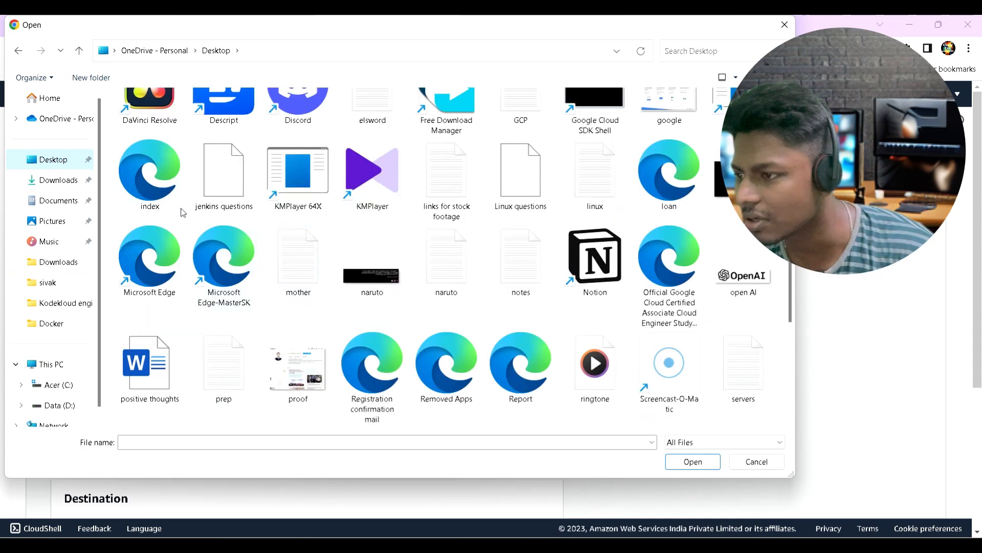
{"action": "left_click", "coordinate": [157, 194]}
{"action": "scroll", "coordinate": [548, 302], "scroll_direction": "down", "scroll_amount": 3}
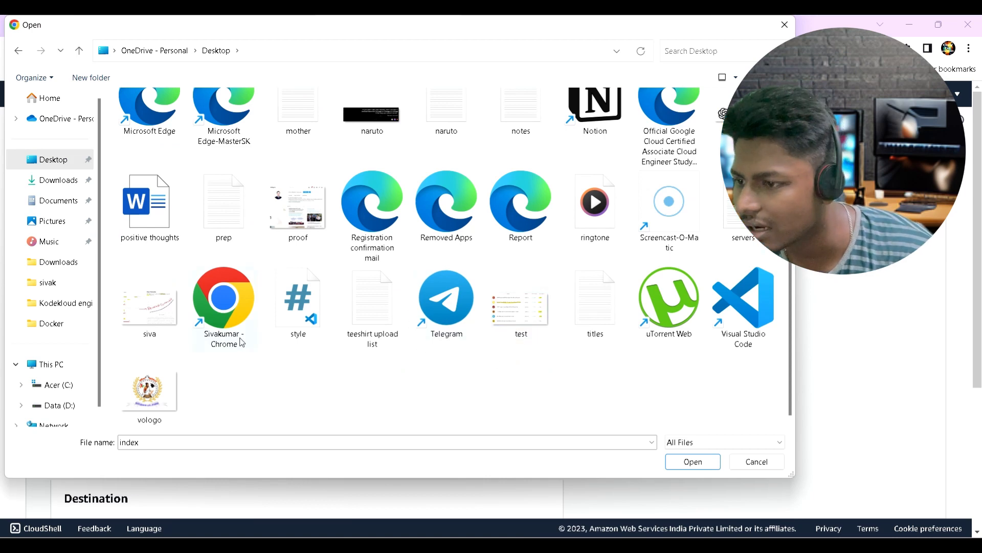
{"action": "left_click", "coordinate": [294, 306], "text": "ctrl"}
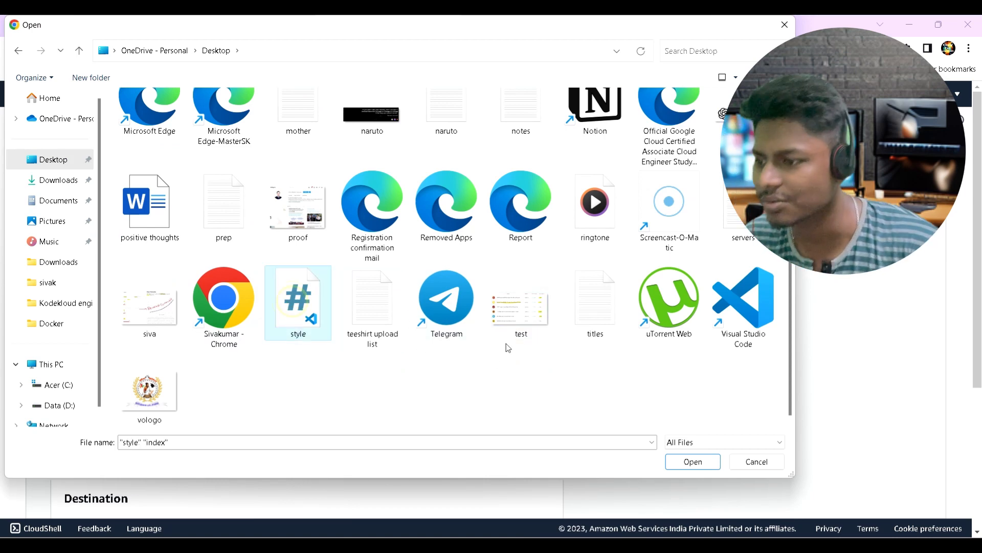
{"action": "scroll", "coordinate": [507, 347], "scroll_direction": "up", "scroll_amount": 5}
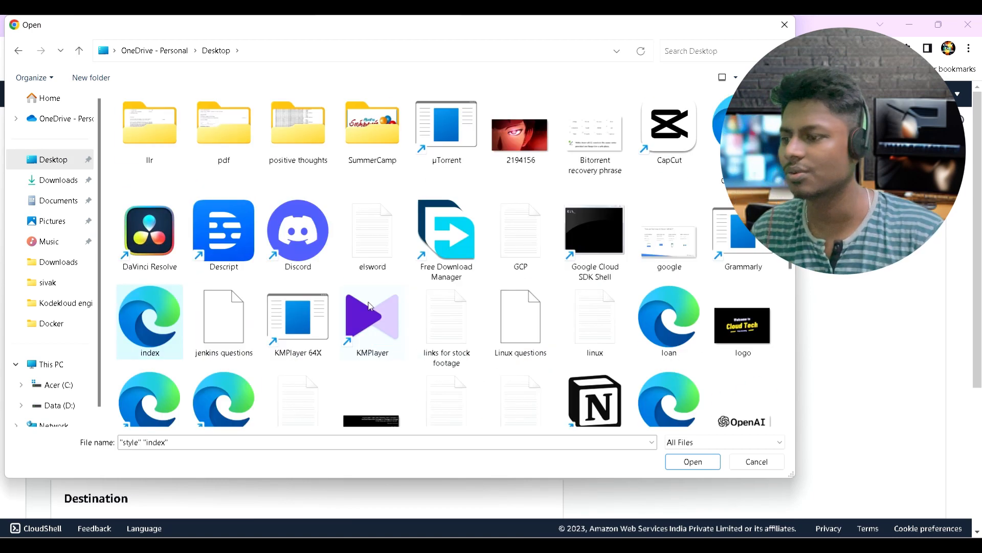
{"action": "left_click", "coordinate": [693, 463]}
Step: Upload index.html and style.css to the bucket, check the upload status and close the status page
{"action": "scroll", "coordinate": [548, 379], "scroll_direction": "down", "scroll_amount": 3}
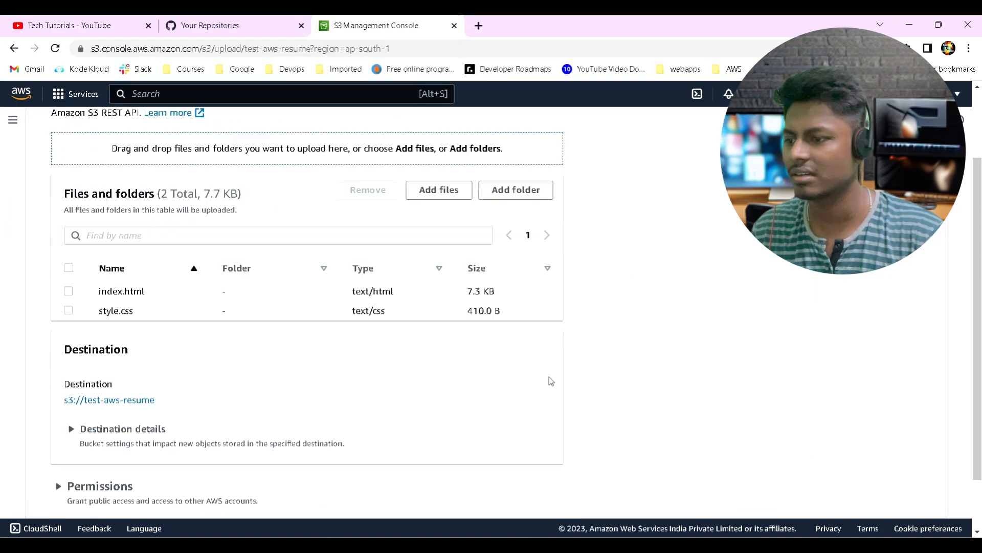
{"action": "left_click", "coordinate": [556, 498]}
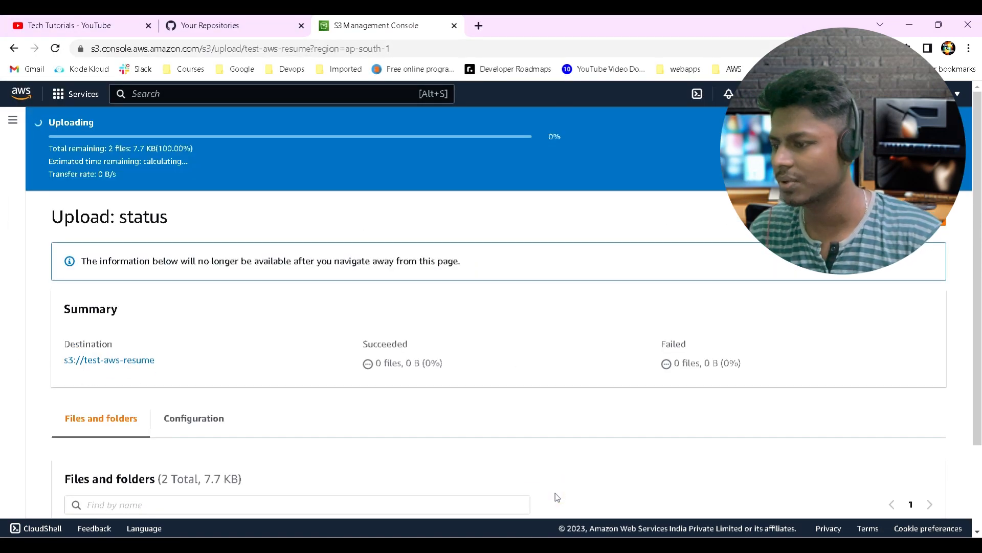
{"action": "scroll", "coordinate": [520, 292], "scroll_direction": "down", "scroll_amount": 2}
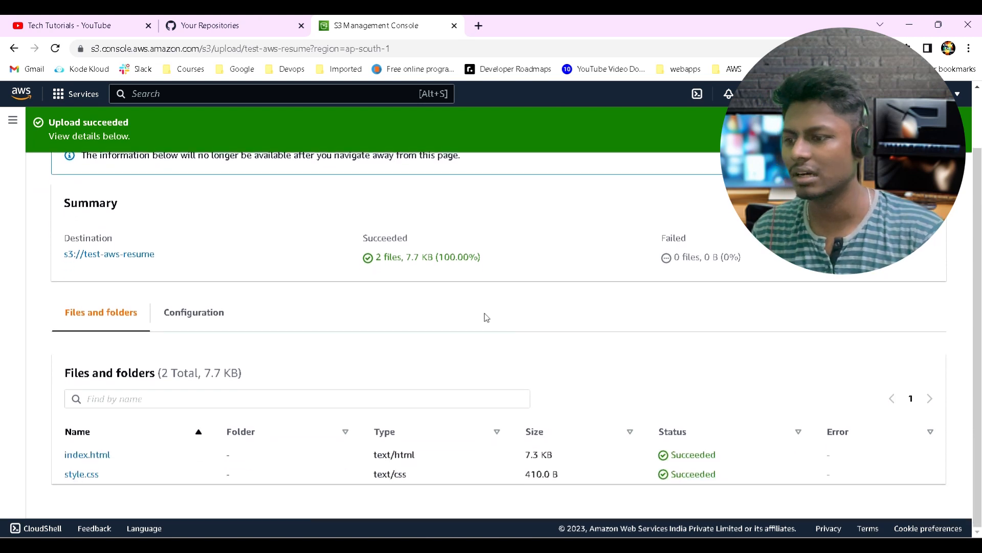
{"action": "scroll", "coordinate": [665, 303], "scroll_direction": "up", "scroll_amount": 2}
{"action": "left_click", "coordinate": [922, 178]}
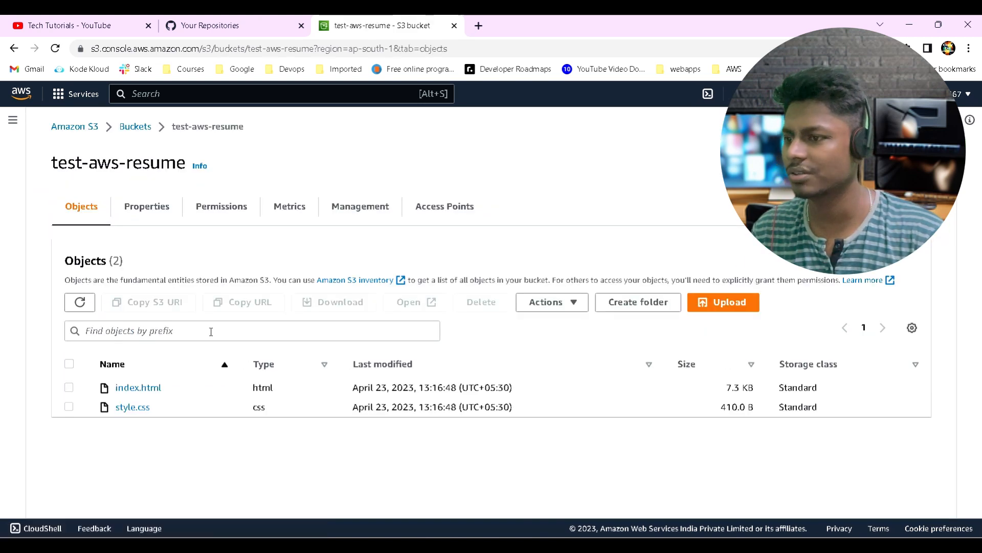
Step: Open the details of index.html and test its object URL in the browser
{"action": "left_click", "coordinate": [127, 387]}
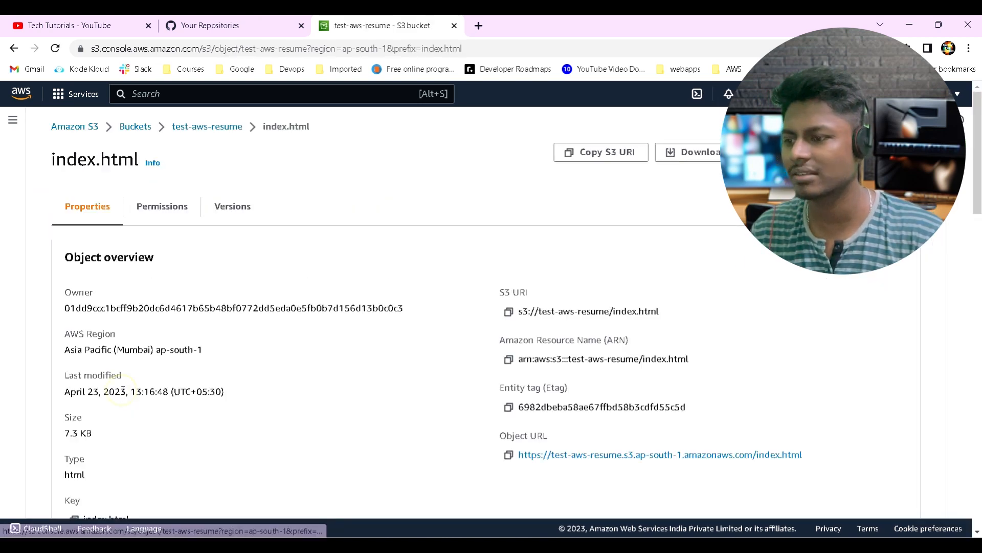
{"action": "scroll", "coordinate": [587, 279], "scroll_direction": "down", "scroll_amount": 4}
{"action": "left_click", "coordinate": [584, 263]}
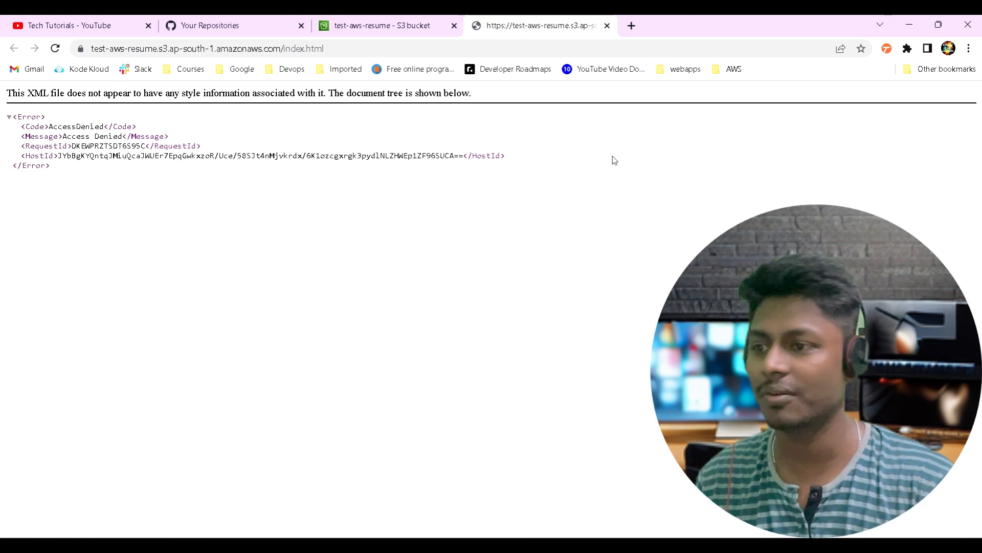
Step: Return to the S3 console and review the access control list in the permissions of index.html
{"action": "left_click", "coordinate": [382, 26]}
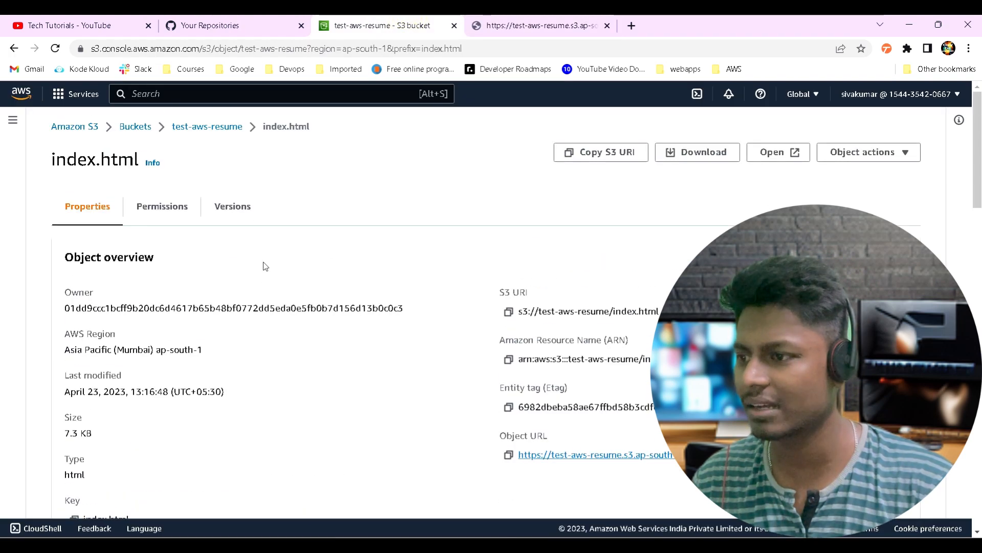
{"action": "left_click", "coordinate": [183, 212]}
{"action": "scroll", "coordinate": [438, 302], "scroll_direction": "down", "scroll_amount": 1}
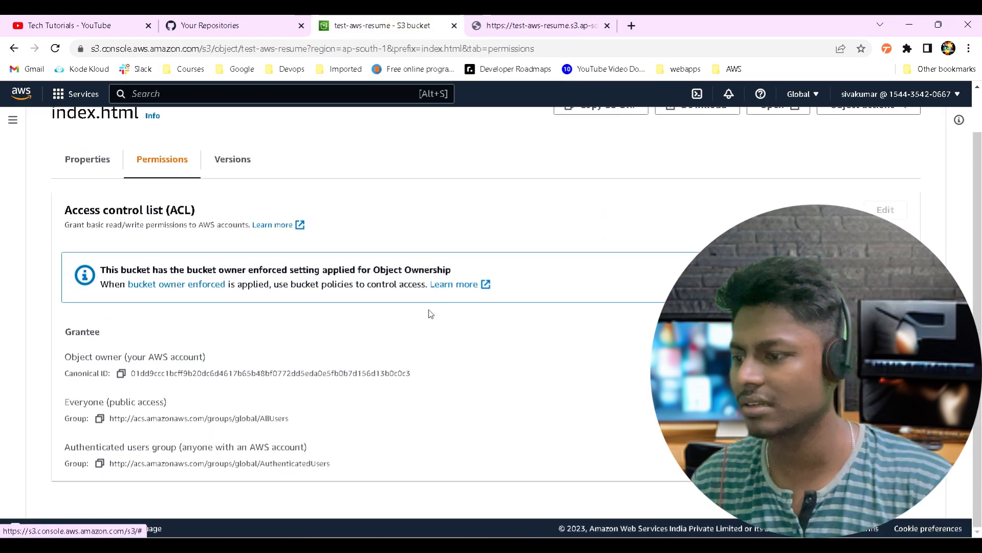
{"action": "scroll", "coordinate": [739, 176], "scroll_direction": "up", "scroll_amount": 1}
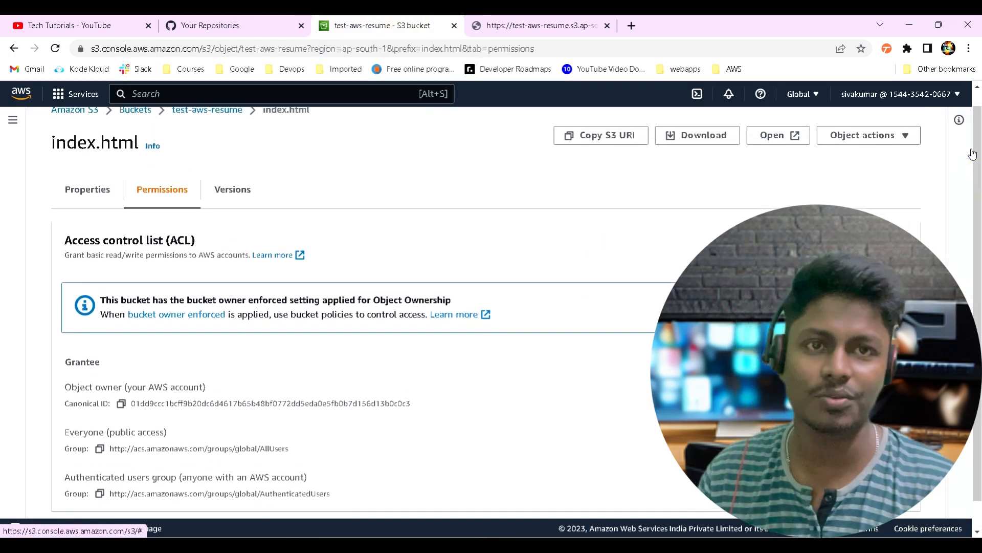
{"action": "scroll", "coordinate": [204, 169], "scroll_direction": "up", "scroll_amount": 1}
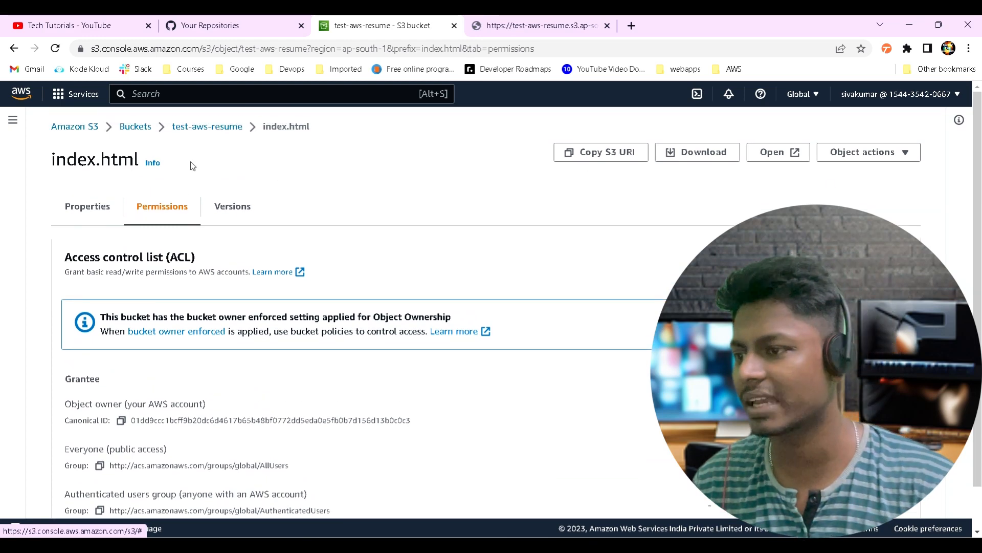
Step: Go back to the test-aws-resume bucket and review its permissions, including the Block public access and bucket policy sections
{"action": "left_click", "coordinate": [196, 129]}
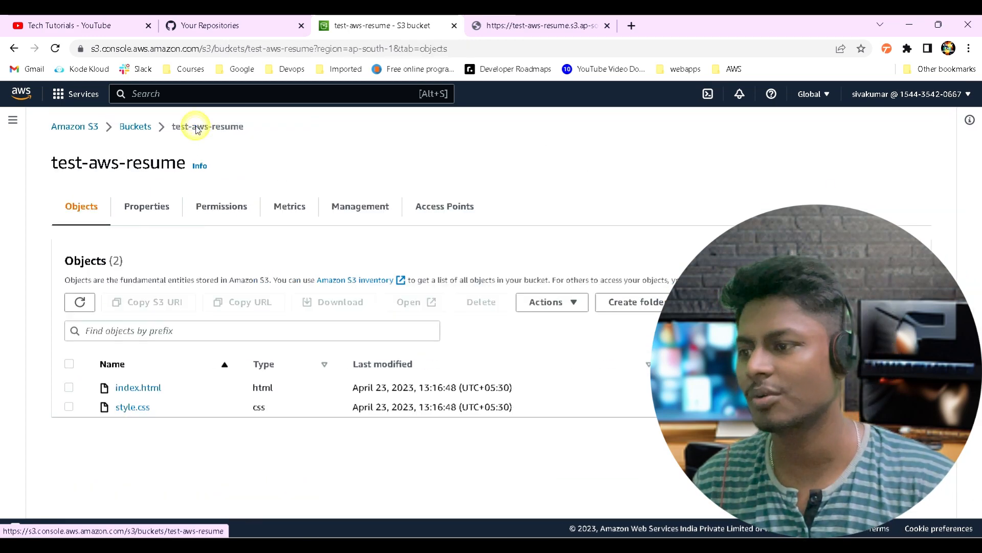
{"action": "left_click", "coordinate": [235, 214]}
{"action": "scroll", "coordinate": [204, 287], "scroll_direction": "down", "scroll_amount": 6}
{"action": "scroll", "coordinate": [161, 314], "scroll_direction": "up", "scroll_amount": 4}
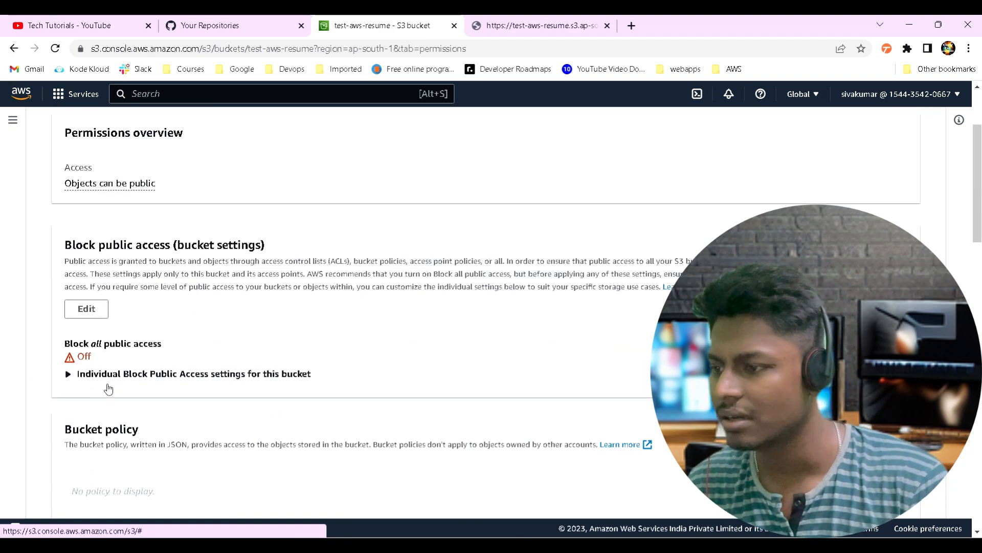
{"action": "scroll", "coordinate": [78, 384], "scroll_direction": "up", "scroll_amount": 3}
{"action": "scroll", "coordinate": [102, 394], "scroll_direction": "down", "scroll_amount": 3}
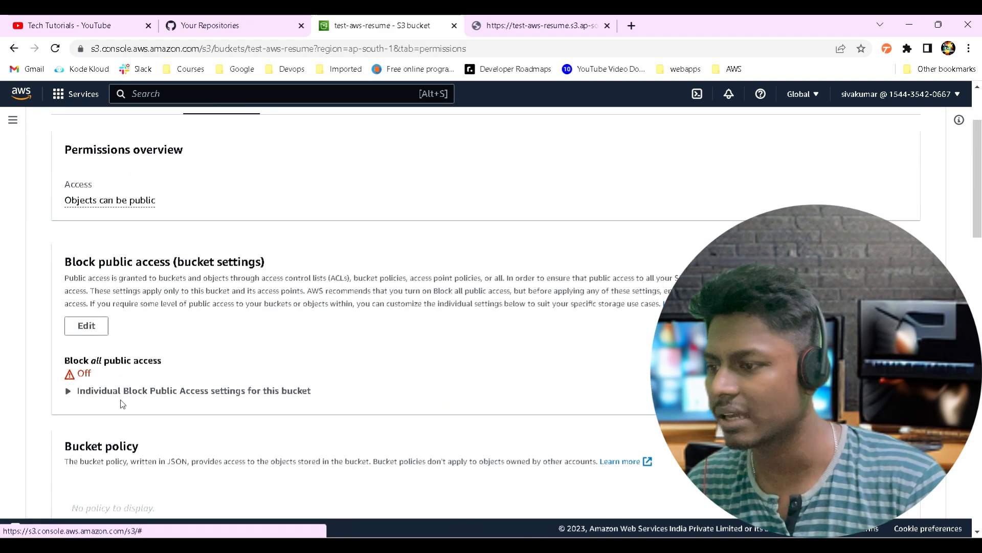
{"action": "left_click", "coordinate": [87, 309]}
{"action": "scroll", "coordinate": [375, 343], "scroll_direction": "down", "scroll_amount": 2}
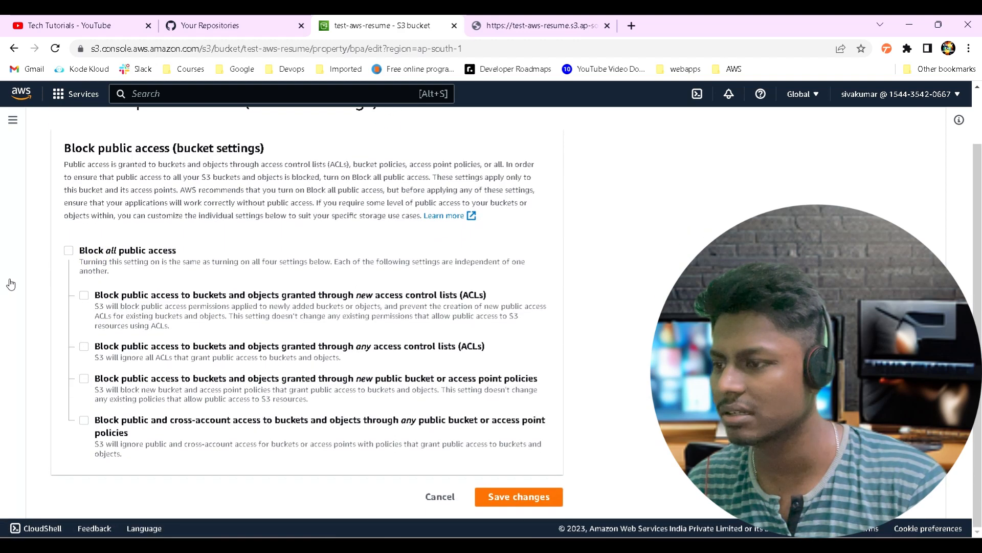
{"action": "left_click", "coordinate": [505, 499]}
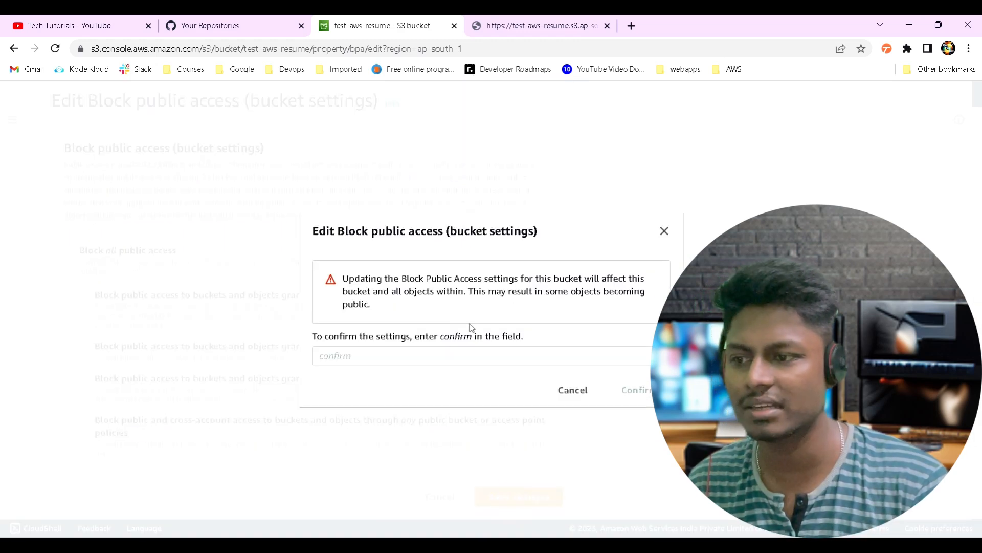
{"action": "double_click", "coordinate": [454, 338]}
{"action": "key", "text": "ctrl+c"}
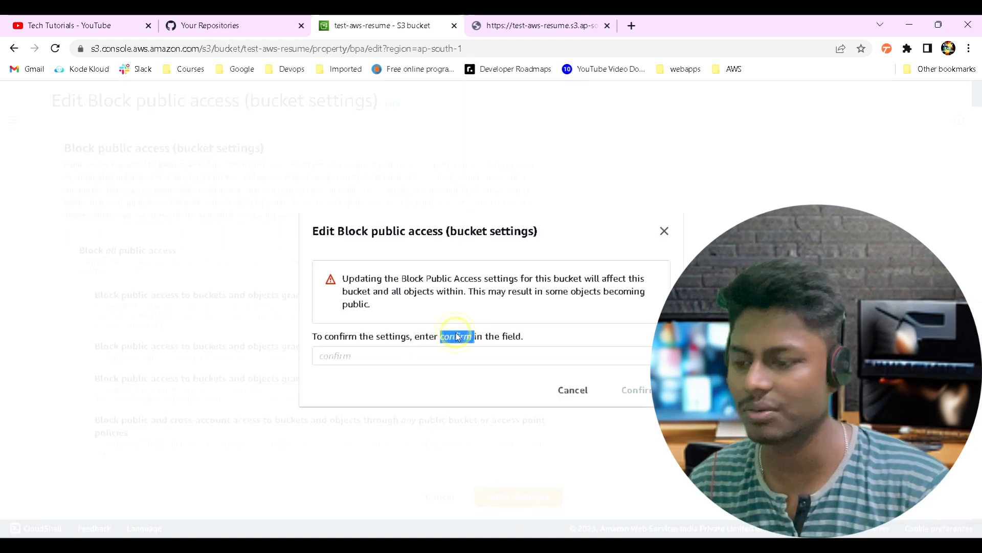
{"action": "left_click", "coordinate": [375, 363]}
{"action": "key", "text": "ctrl+v"}
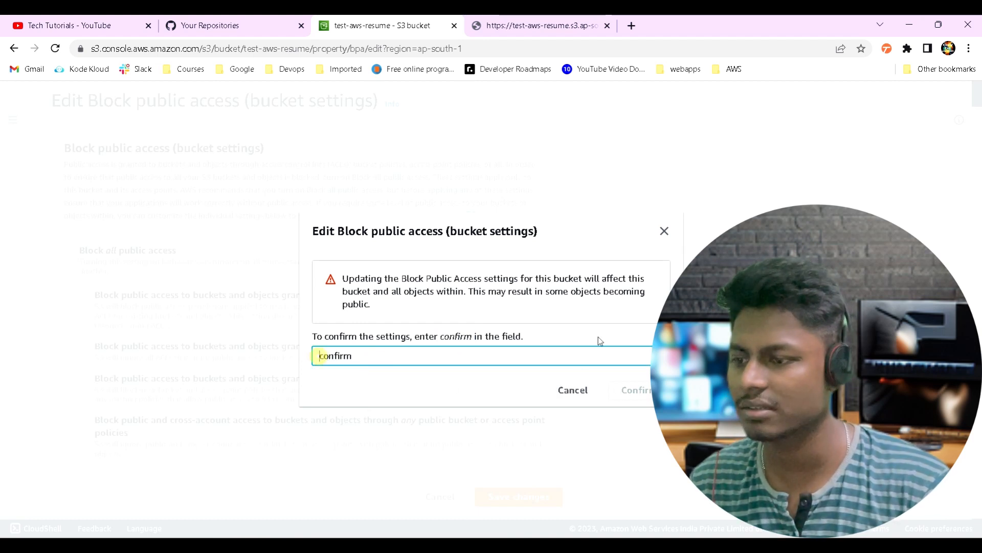
{"action": "left_click", "coordinate": [638, 383]}
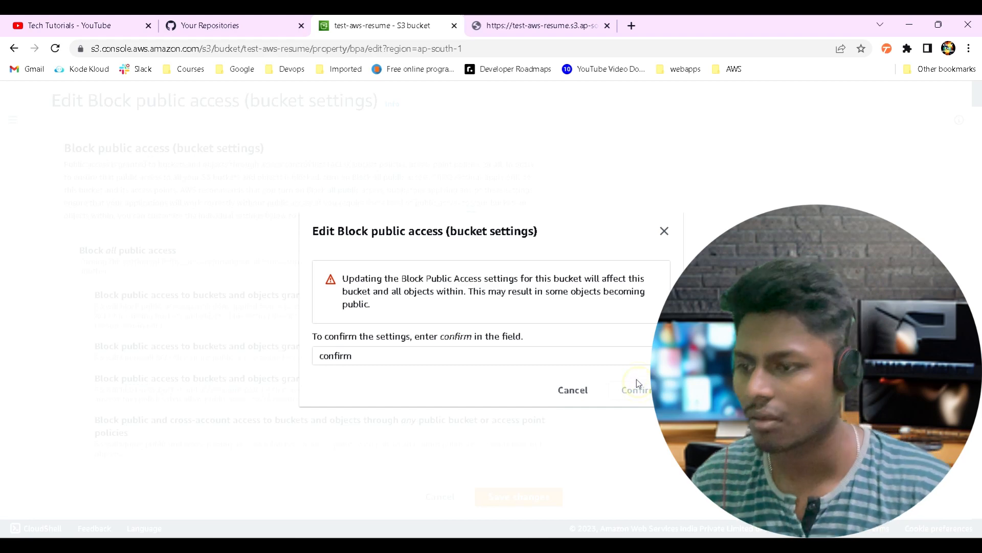
{"action": "left_click", "coordinate": [408, 355]}
{"action": "left_click", "coordinate": [573, 389]}
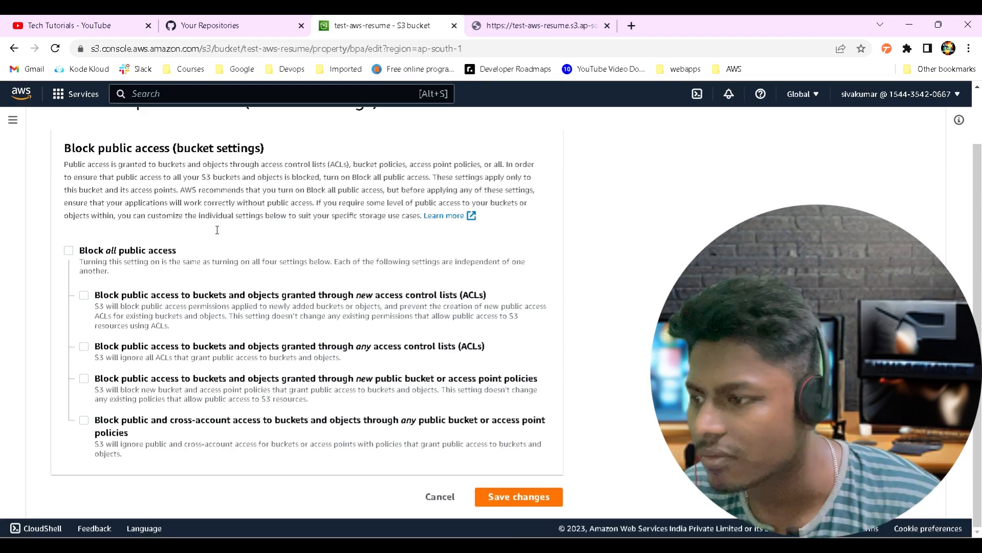
{"action": "left_click", "coordinate": [438, 497]}
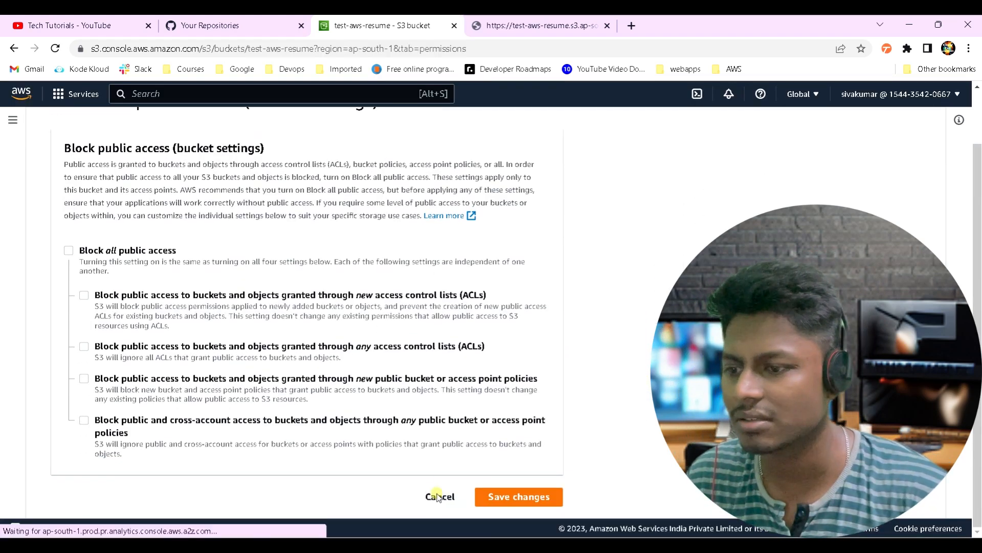
Step: Examine the bucket's permissions from Block public access and bucket policy through Object Ownership, the access control list and CORS
{"action": "scroll", "coordinate": [305, 287], "scroll_direction": "down", "scroll_amount": 4}
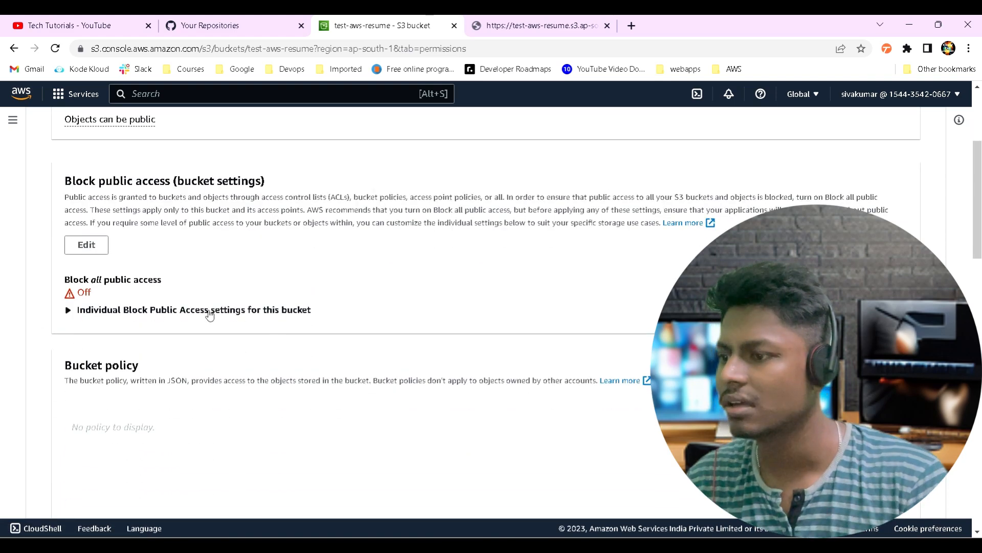
{"action": "scroll", "coordinate": [210, 314], "scroll_direction": "up", "scroll_amount": 4}
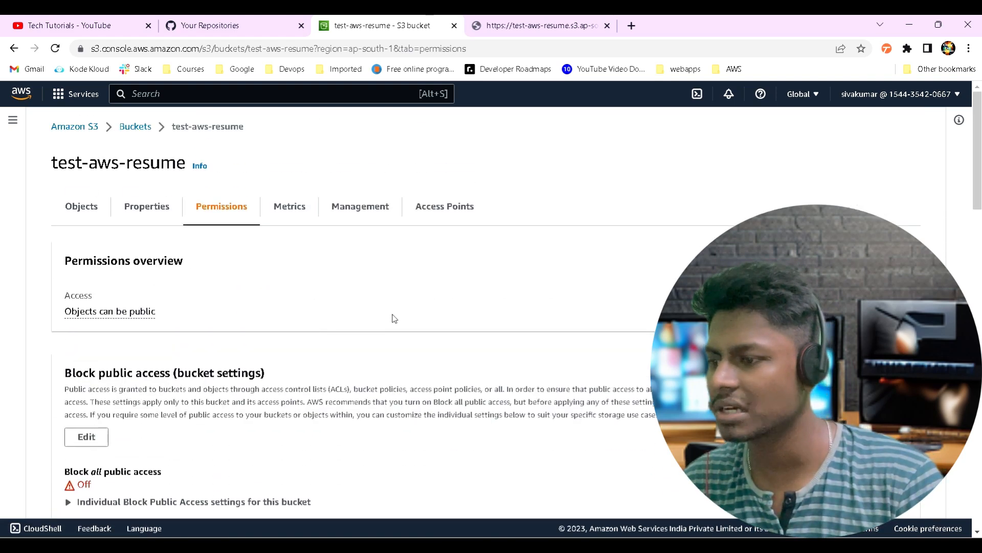
{"action": "scroll", "coordinate": [389, 321], "scroll_direction": "down", "scroll_amount": 5}
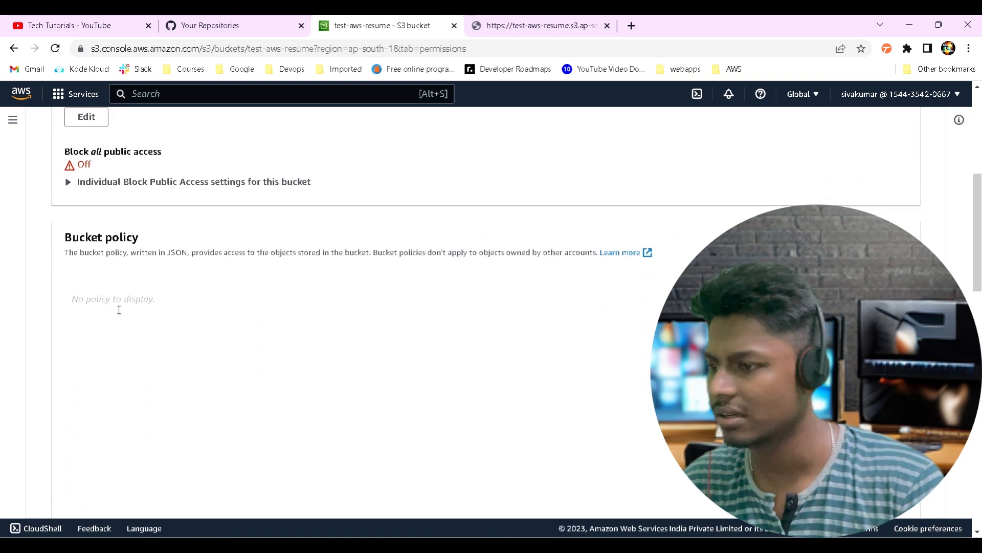
{"action": "left_click", "coordinate": [119, 310]}
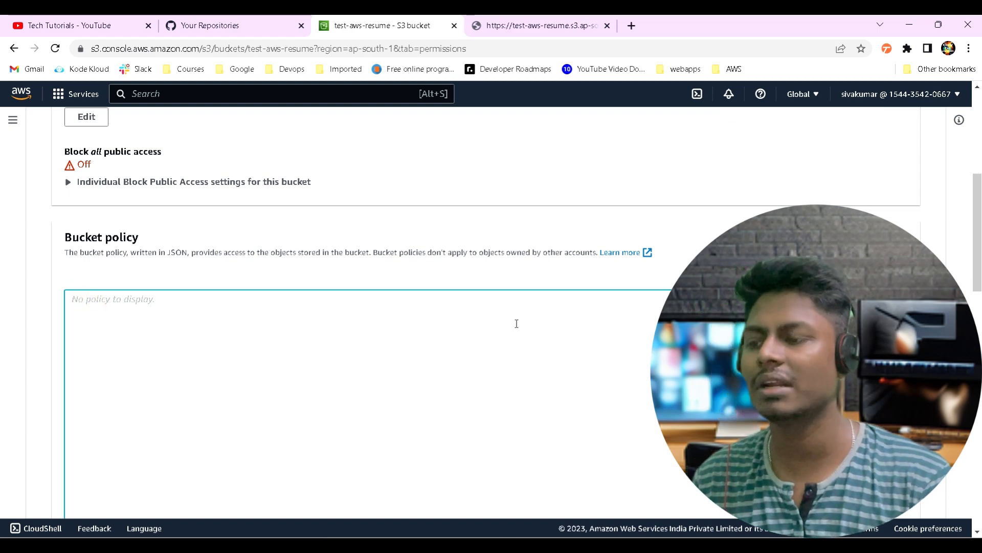
{"action": "scroll", "coordinate": [220, 330], "scroll_direction": "up", "scroll_amount": 5}
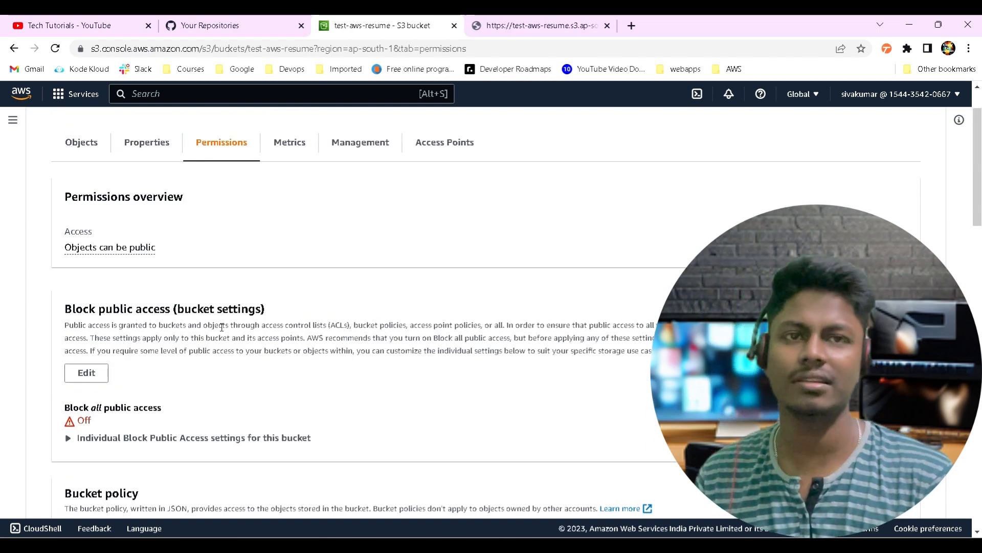
{"action": "scroll", "coordinate": [128, 286], "scroll_direction": "down", "scroll_amount": 5}
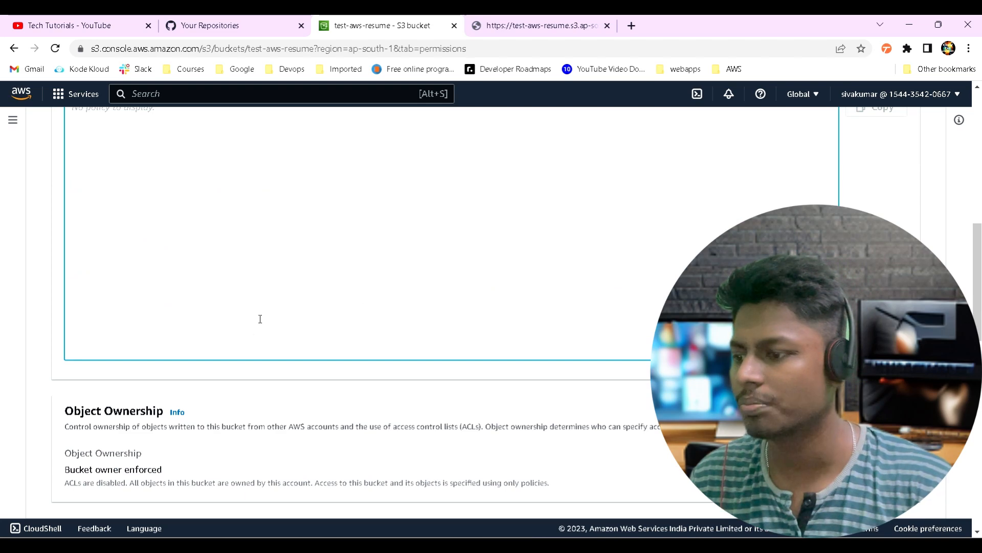
{"action": "scroll", "coordinate": [259, 319], "scroll_direction": "down", "scroll_amount": 5}
{"action": "scroll", "coordinate": [359, 319], "scroll_direction": "down", "scroll_amount": 9}
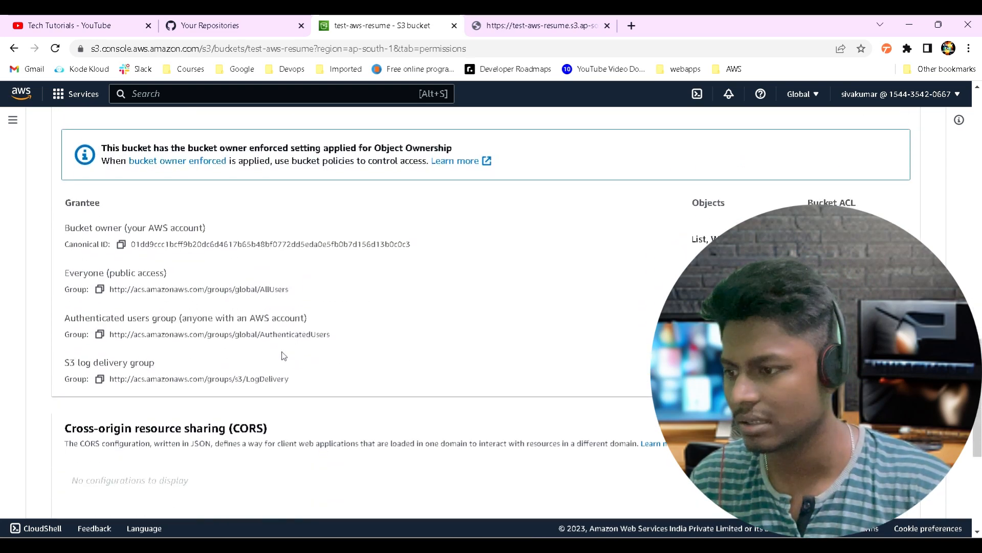
{"action": "scroll", "coordinate": [596, 319], "scroll_direction": "up", "scroll_amount": 15}
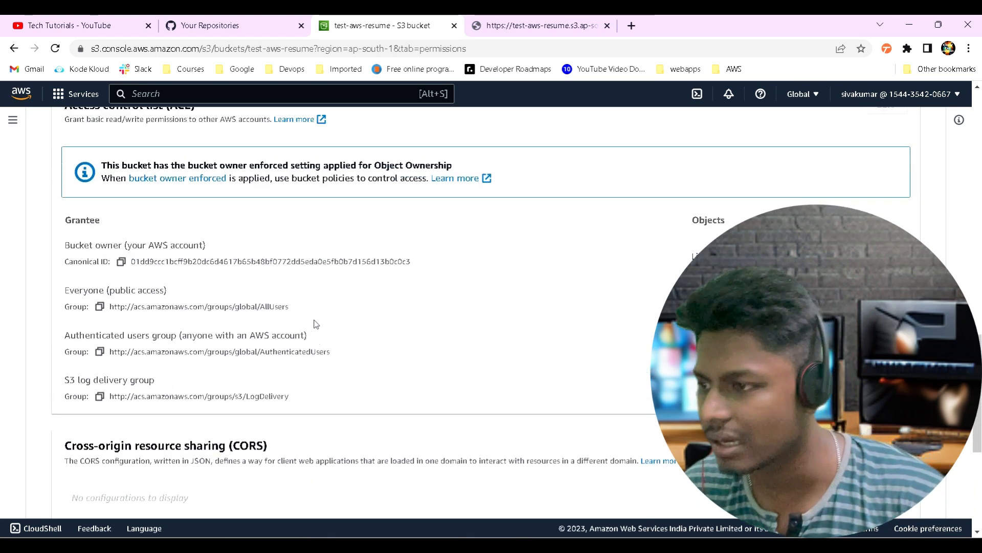
{"action": "scroll", "coordinate": [289, 325], "scroll_direction": "up", "scroll_amount": 3}
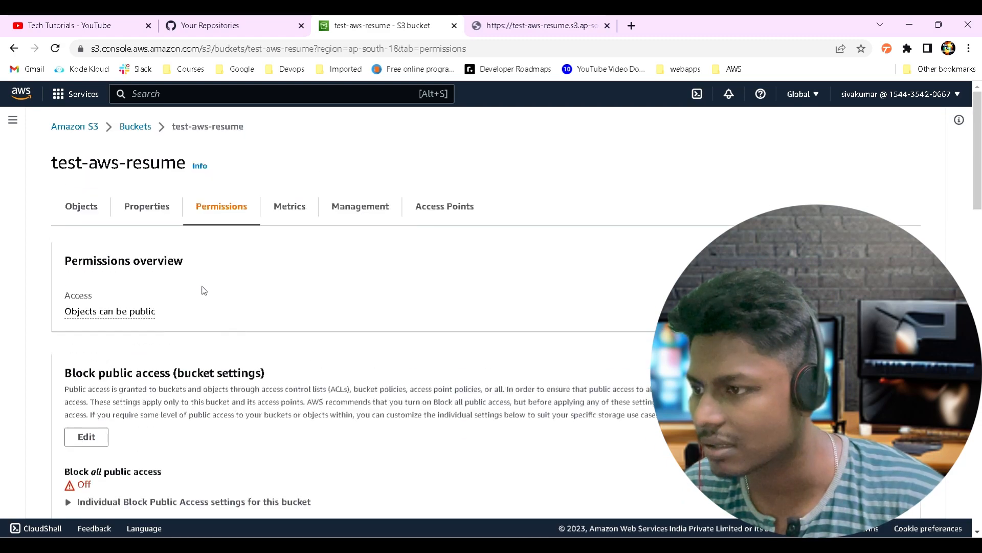
Step: Open the static website hosting settings in the bucket's properties and enable hosting
{"action": "left_click", "coordinate": [146, 207]}
{"action": "scroll", "coordinate": [304, 328], "scroll_direction": "down", "scroll_amount": 1}
{"action": "scroll", "coordinate": [305, 327], "scroll_direction": "down", "scroll_amount": 20}
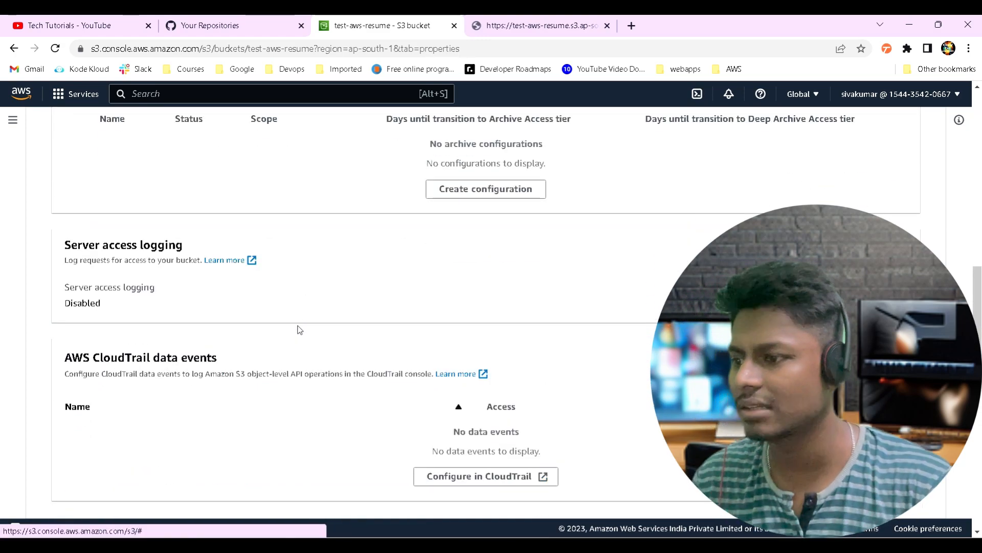
{"action": "scroll", "coordinate": [291, 337], "scroll_direction": "down", "scroll_amount": 6}
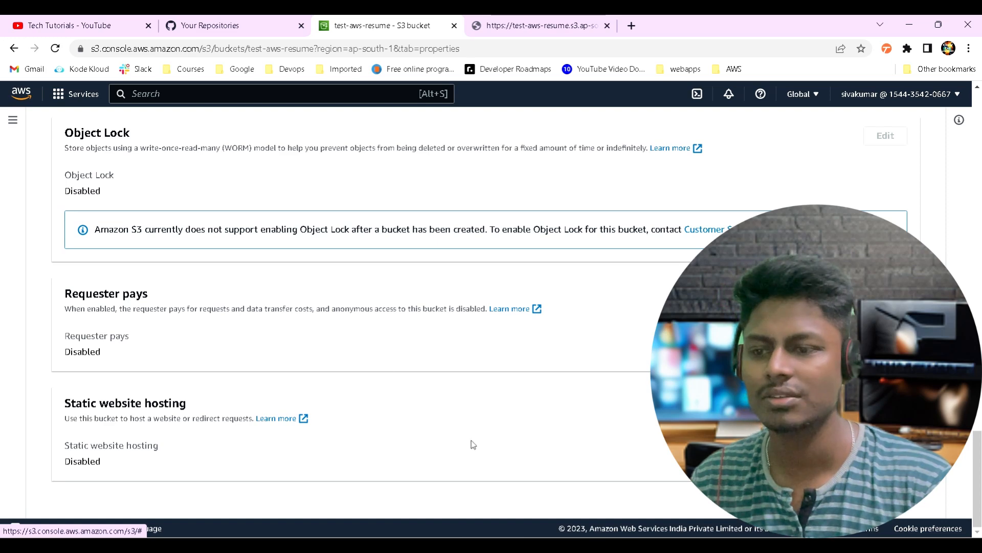
{"action": "left_click", "coordinate": [886, 406]}
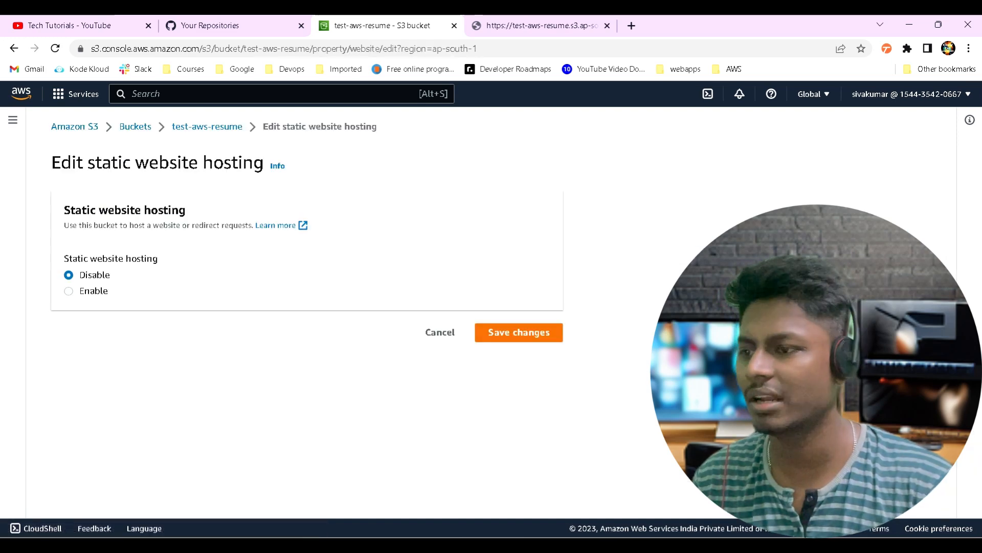
{"action": "left_click", "coordinate": [69, 291]}
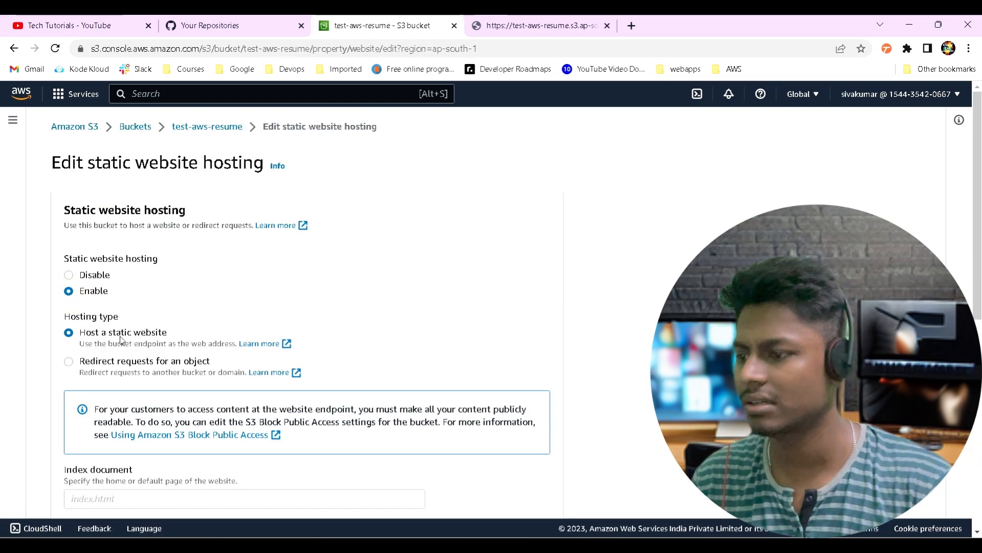
Step: Set the index document to index.html and save the static website hosting changes
{"action": "scroll", "coordinate": [121, 339], "scroll_direction": "down", "scroll_amount": 5}
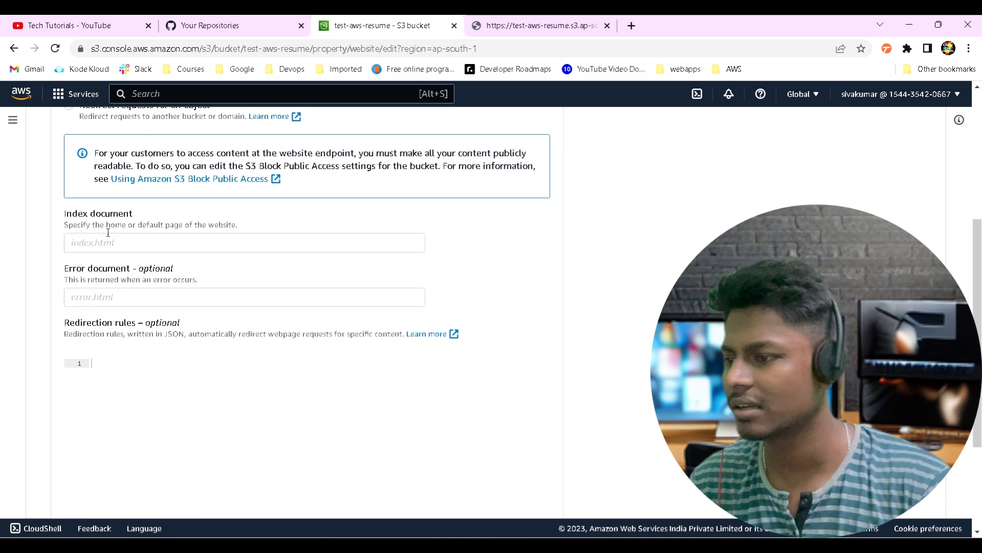
{"action": "left_click", "coordinate": [102, 251]}
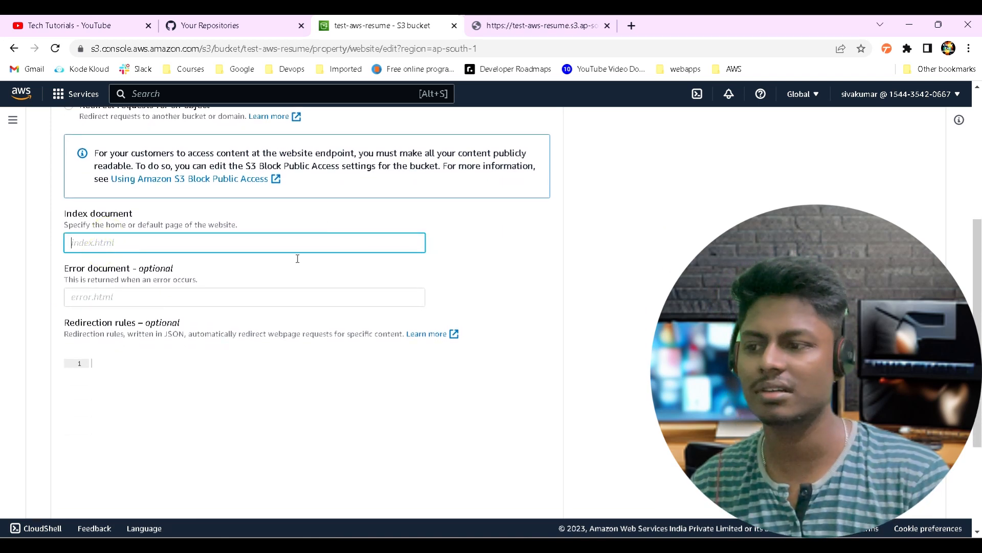
{"action": "type", "text": "in"}
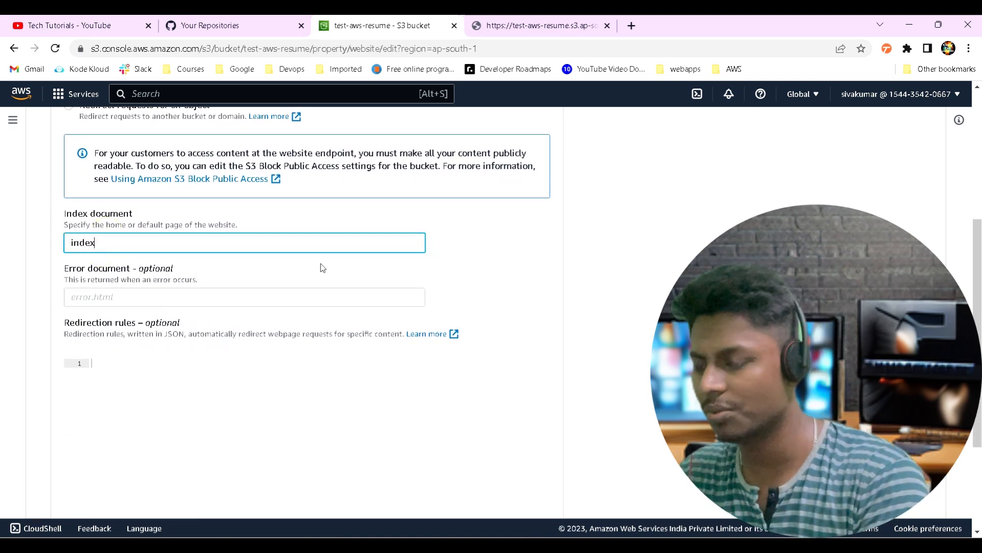
{"action": "type", "text": "dex"}
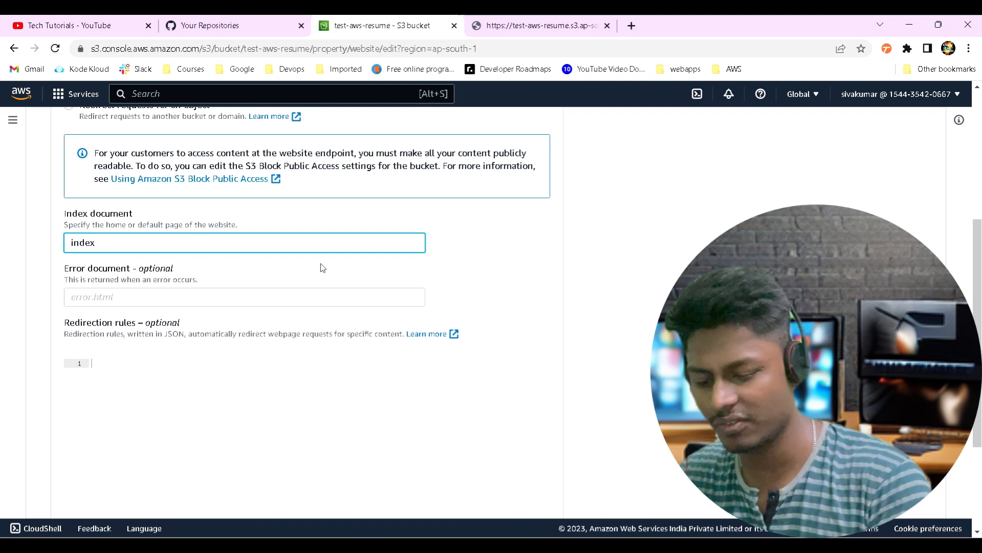
{"action": "type", "text": ".html"}
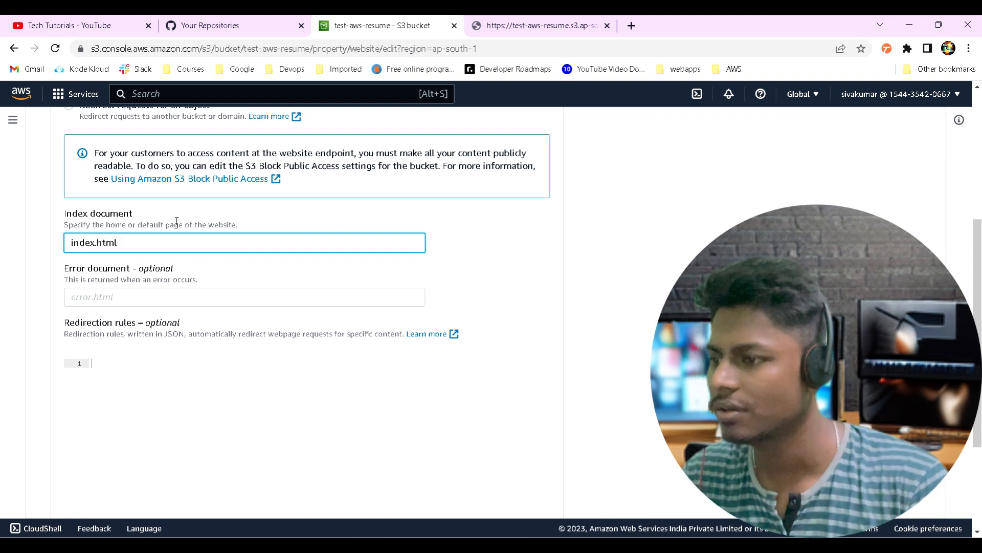
{"action": "scroll", "coordinate": [177, 221], "scroll_direction": "down", "scroll_amount": 3}
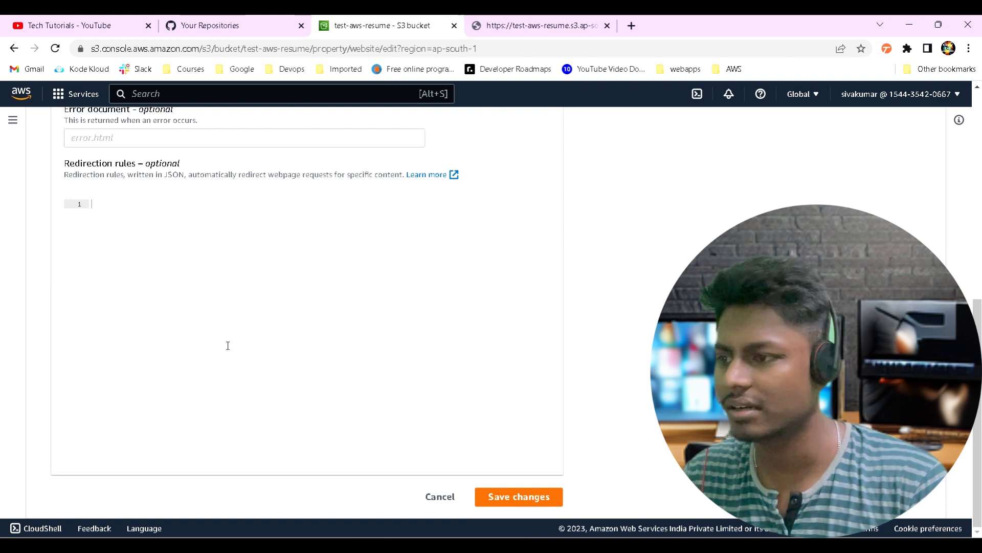
{"action": "scroll", "coordinate": [227, 345], "scroll_direction": "up", "scroll_amount": 4}
{"action": "scroll", "coordinate": [226, 346], "scroll_direction": "down", "scroll_amount": 1}
{"action": "scroll", "coordinate": [478, 454], "scroll_direction": "down", "scroll_amount": 3}
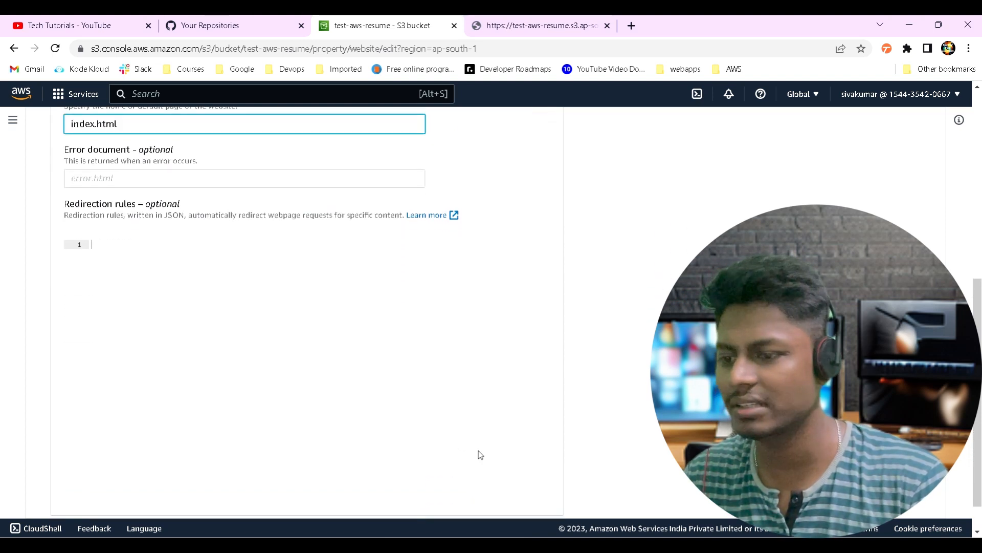
{"action": "left_click", "coordinate": [533, 499]}
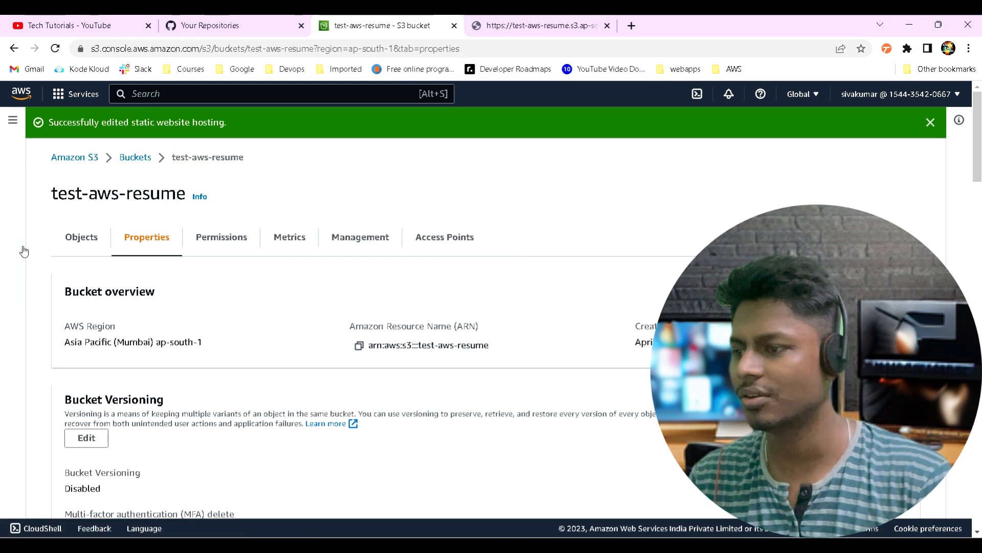
Step: Open the details of index.html from the bucket's objects and retest its object URL by reloading the page in the browser
{"action": "left_click", "coordinate": [83, 239]}
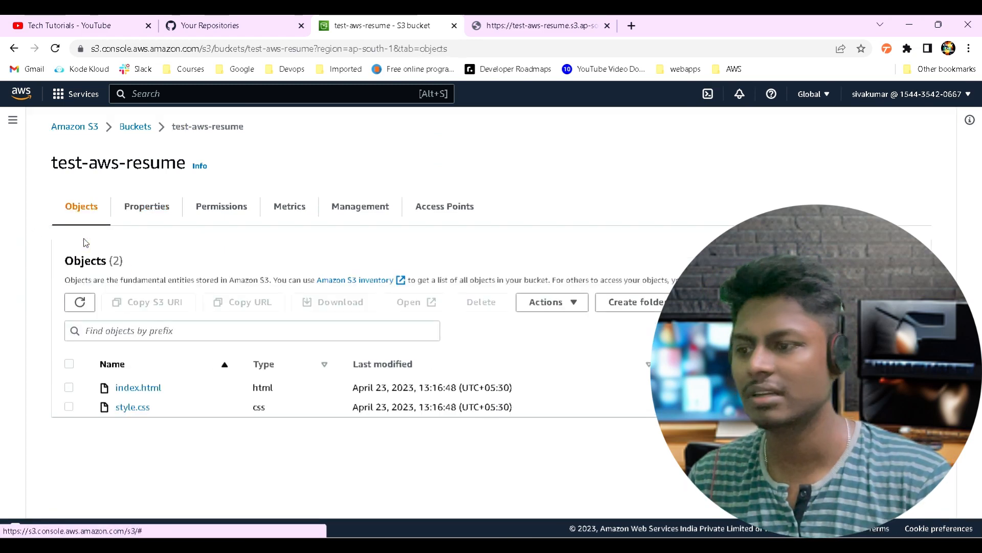
{"action": "left_click", "coordinate": [141, 385]}
{"action": "scroll", "coordinate": [594, 284], "scroll_direction": "down", "scroll_amount": 15}
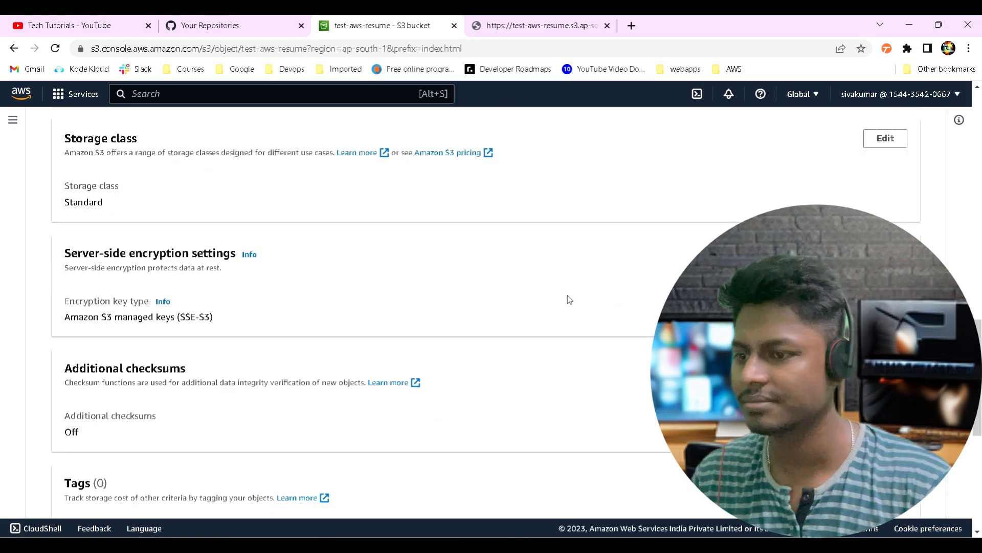
{"action": "scroll", "coordinate": [569, 298], "scroll_direction": "up", "scroll_amount": 15}
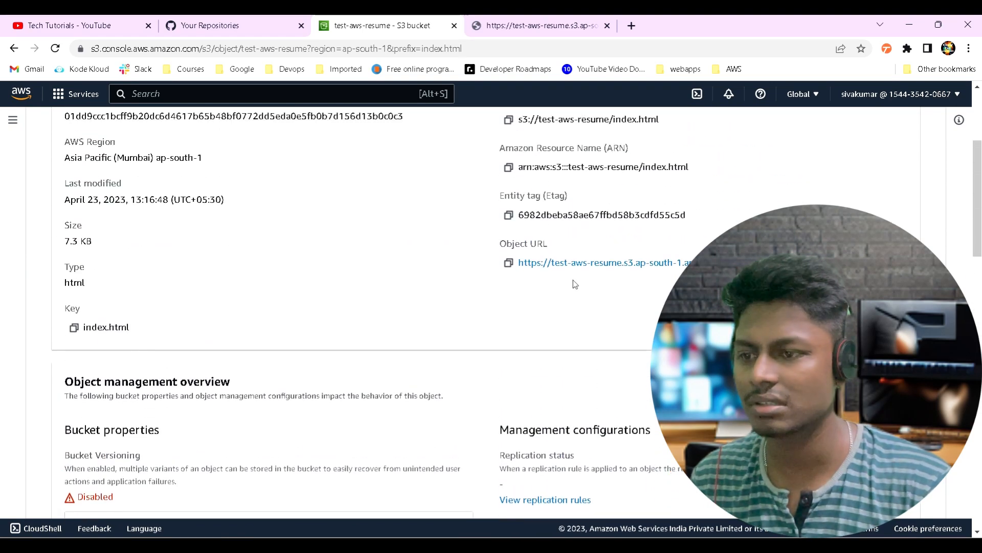
{"action": "left_click", "coordinate": [564, 264], "text": "ctrl"}
{"action": "left_click", "coordinate": [606, 26]}
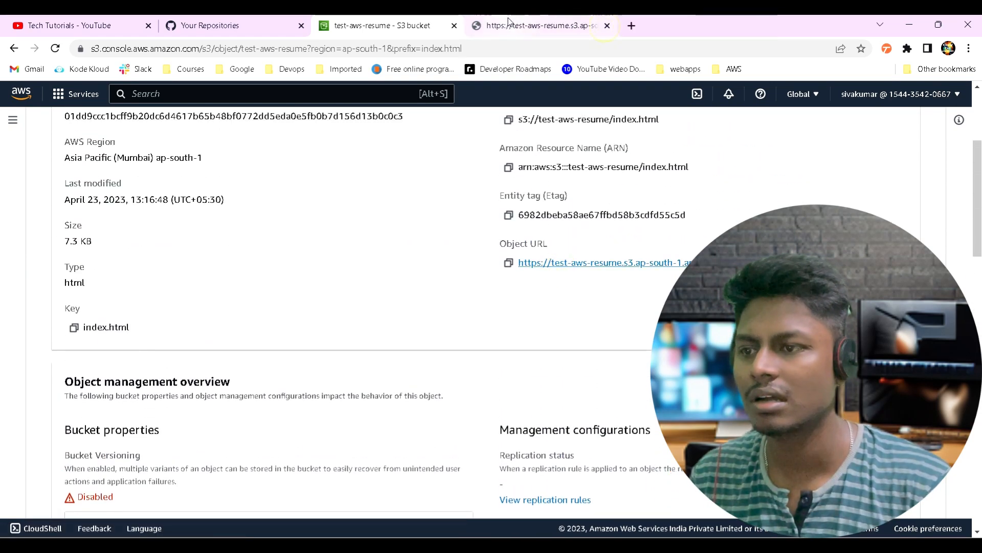
{"action": "left_click", "coordinate": [508, 23]}
{"action": "left_click", "coordinate": [54, 48]}
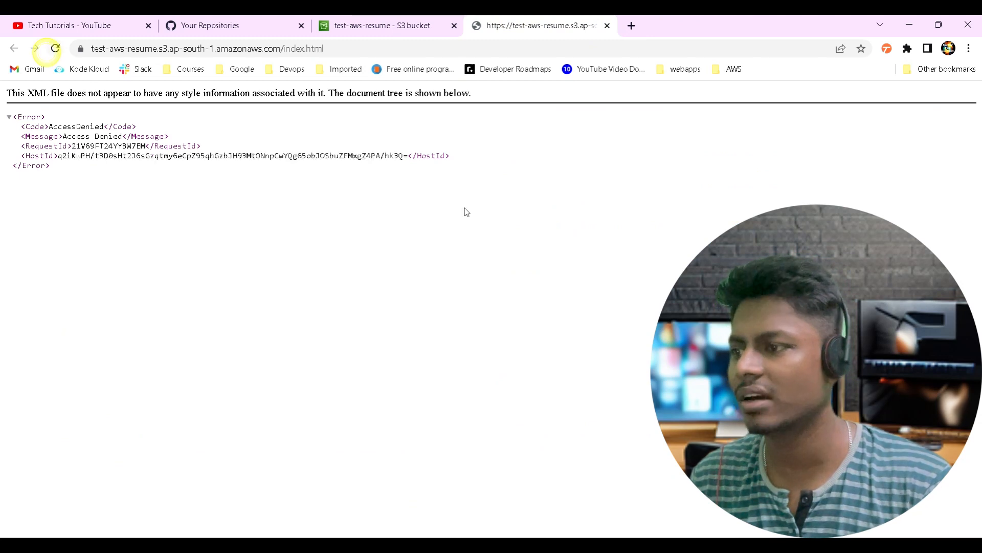
Step: Return to the permissions of the test-aws-resume bucket in the S3 console and open its bucket policy for editing
{"action": "left_click", "coordinate": [427, 18]}
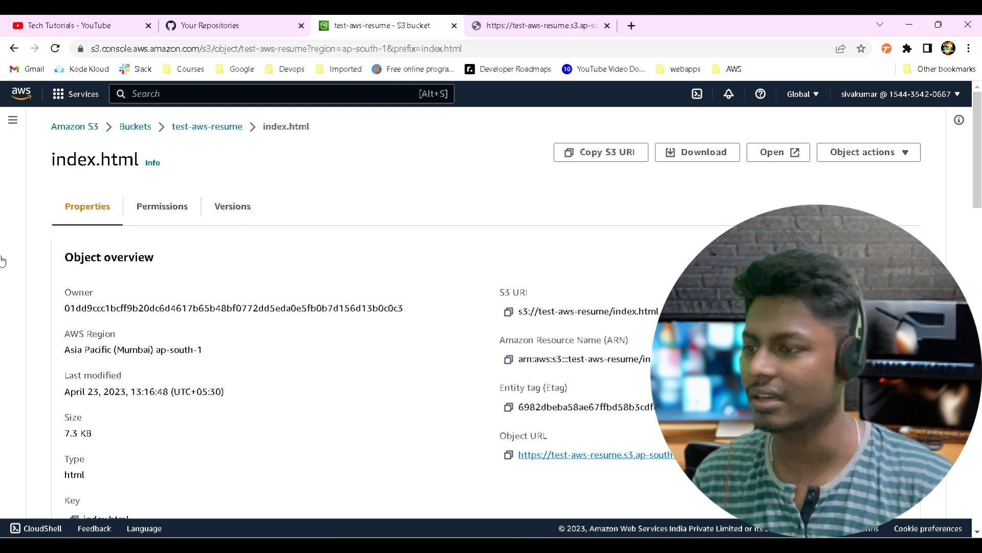
{"action": "left_click", "coordinate": [204, 131]}
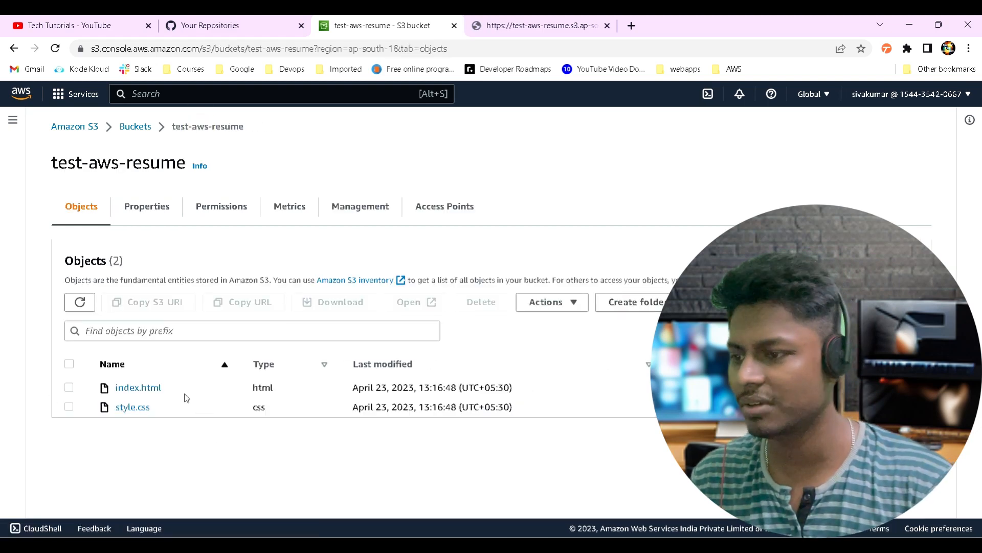
{"action": "left_click", "coordinate": [251, 210]}
{"action": "scroll", "coordinate": [339, 394], "scroll_direction": "down", "scroll_amount": 5}
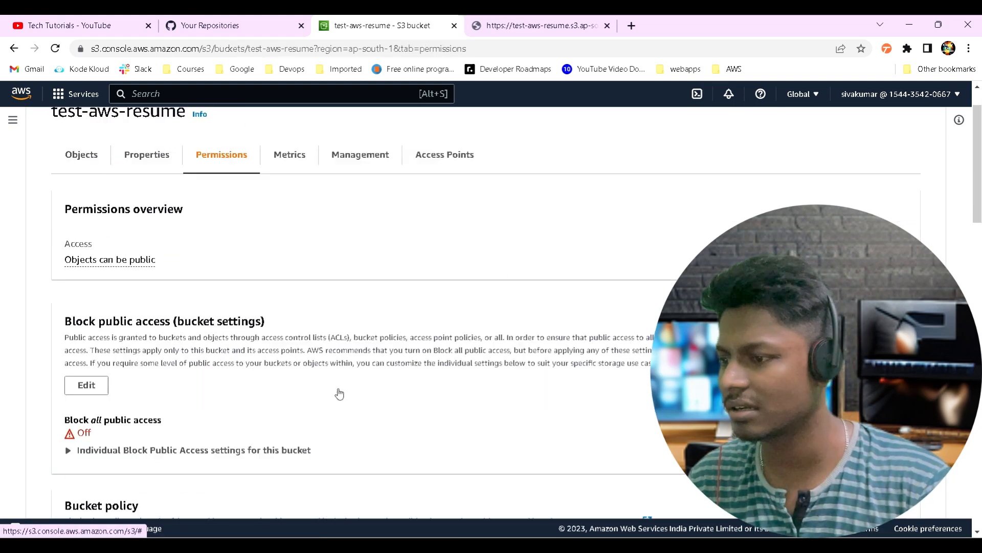
{"action": "scroll", "coordinate": [302, 334], "scroll_direction": "down", "scroll_amount": 5}
{"action": "scroll", "coordinate": [298, 347], "scroll_direction": "up", "scroll_amount": 5}
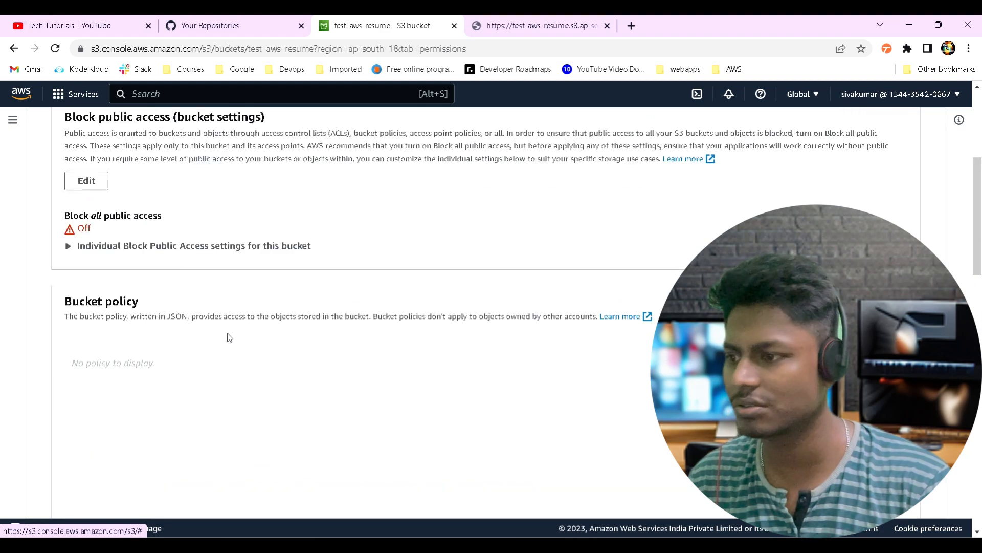
{"action": "left_click", "coordinate": [134, 368]}
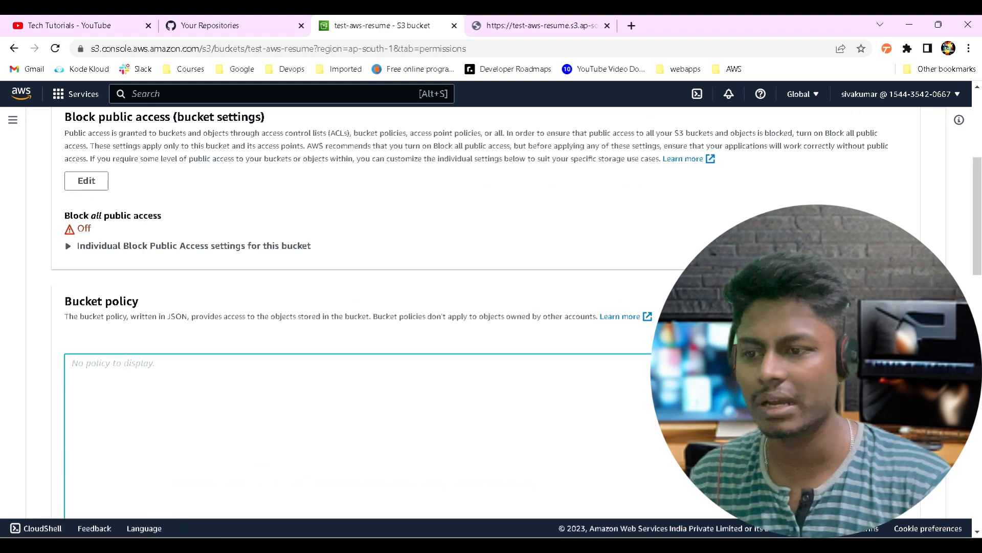
{"action": "left_click", "coordinate": [823, 305]}
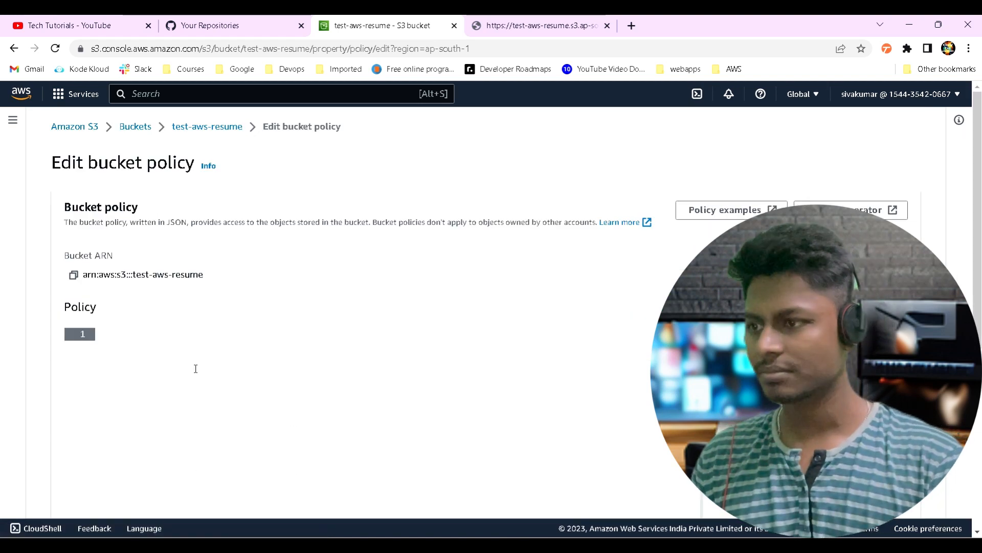
Step: Switch to GitHub and open the Bucket policy file in the AWS repository's "Hosting a static website using AWS S3" folder
{"action": "left_click", "coordinate": [248, 20]}
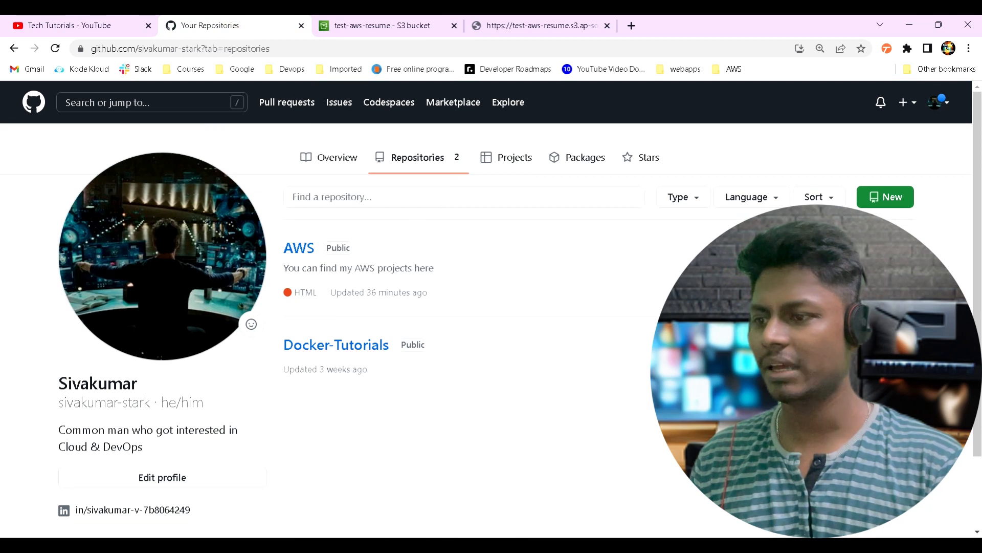
{"action": "scroll", "coordinate": [415, 247], "scroll_direction": "down", "scroll_amount": 3}
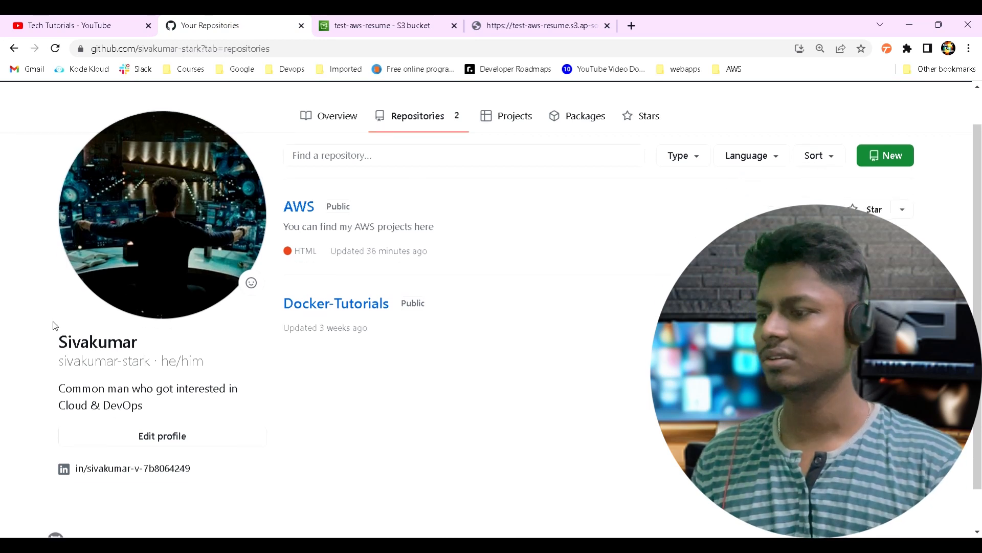
{"action": "scroll", "coordinate": [621, 285], "scroll_direction": "up", "scroll_amount": 3}
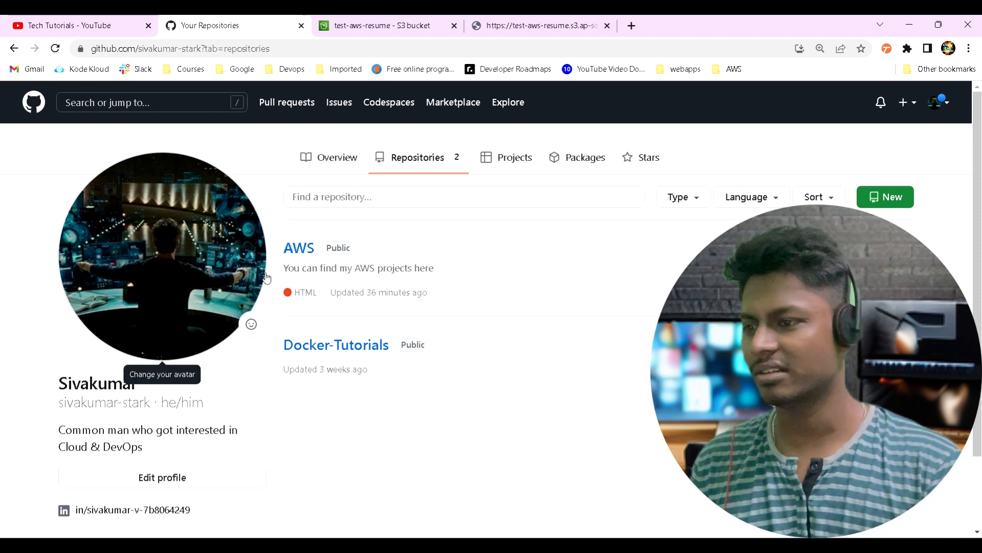
{"action": "left_click", "coordinate": [282, 246]}
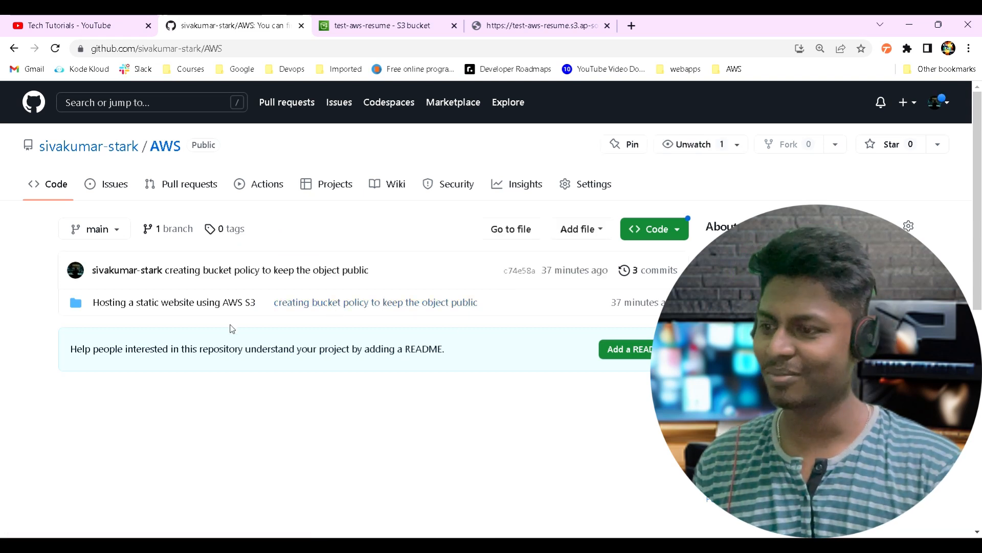
{"action": "left_click", "coordinate": [135, 305]}
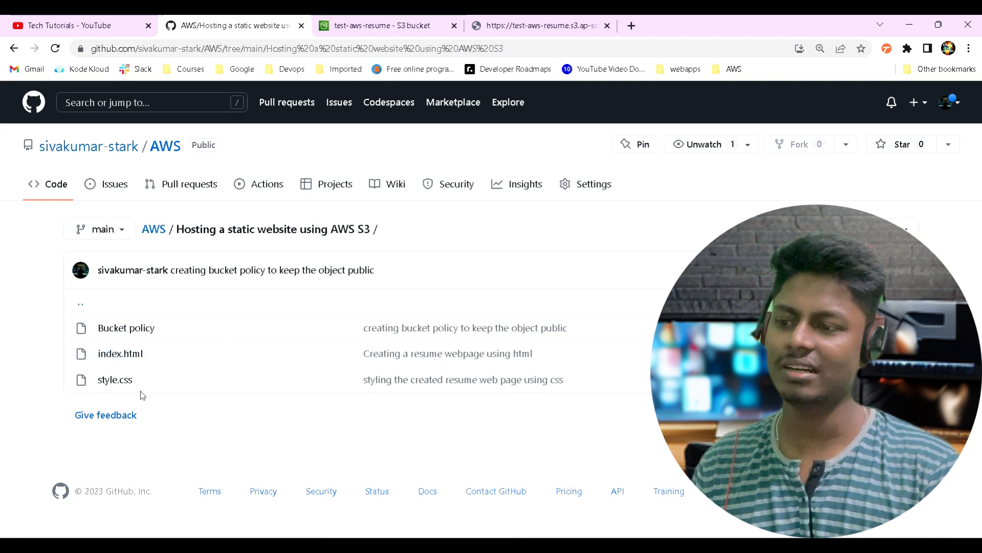
{"action": "left_click", "coordinate": [132, 331]}
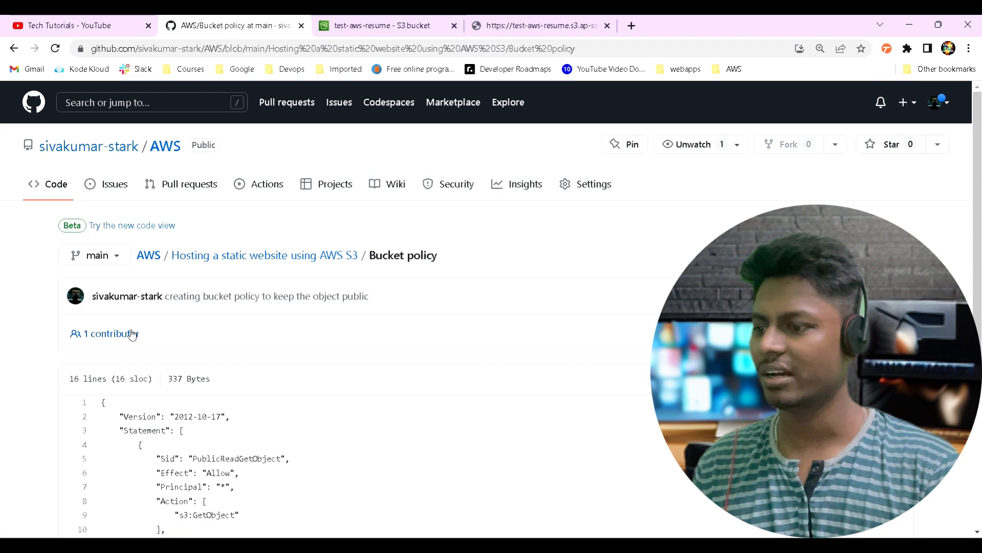
Step: Copy all 16 lines of the bucket policy JSON from the Bucket policy file
{"action": "scroll", "coordinate": [133, 333], "scroll_direction": "down", "scroll_amount": 4}
{"action": "scroll", "coordinate": [176, 312], "scroll_direction": "up", "scroll_amount": 1}
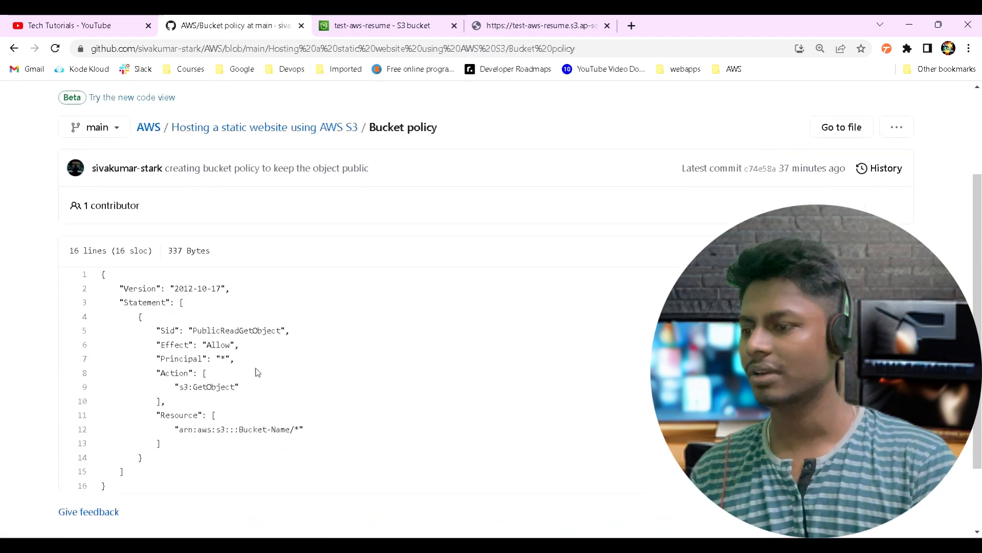
{"action": "key", "text": "ctrl+a"}
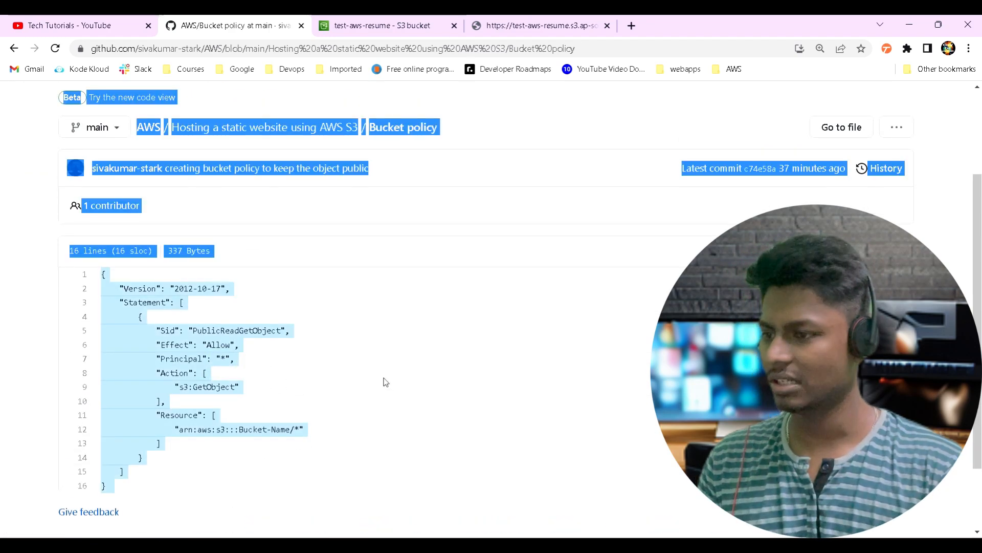
{"action": "left_click", "coordinate": [304, 391]}
{"action": "left_click_drag", "start_coordinate": [102, 272], "coordinate": [185, 483]}
{"action": "key", "text": "ctrl+c"}
{"action": "left_click", "coordinate": [348, 379]}
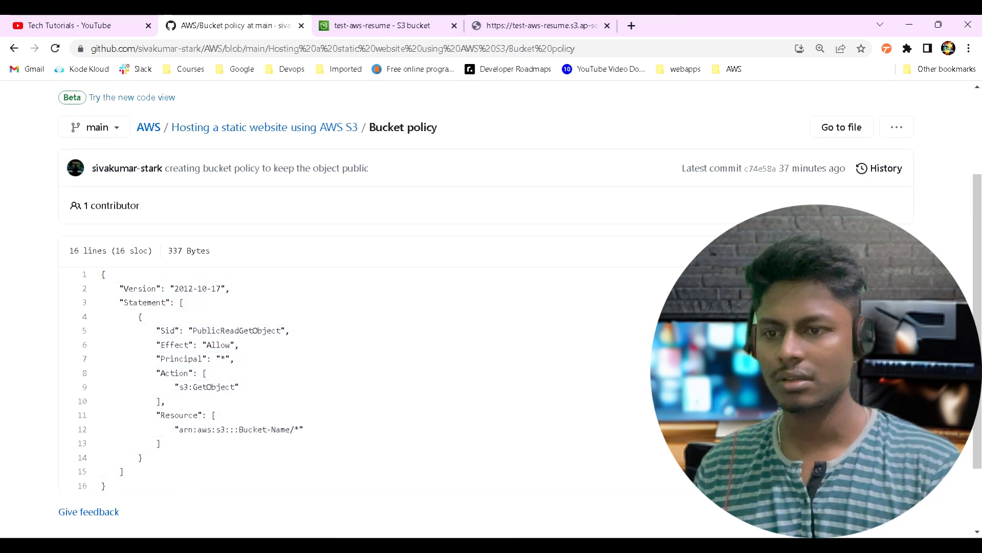
Step: Return to the S3 console and paste the copied JSON into the empty bucket policy of test-aws-resume
{"action": "left_click", "coordinate": [443, 21]}
{"action": "left_click", "coordinate": [199, 337]}
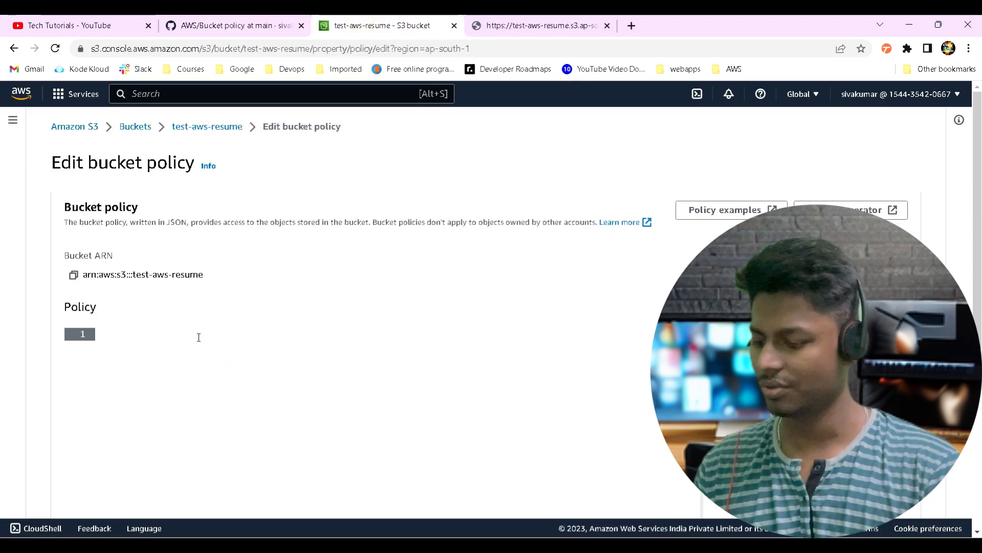
{"action": "key", "text": "ctrl+v"}
{"action": "scroll", "coordinate": [389, 317], "scroll_direction": "down", "scroll_amount": 3}
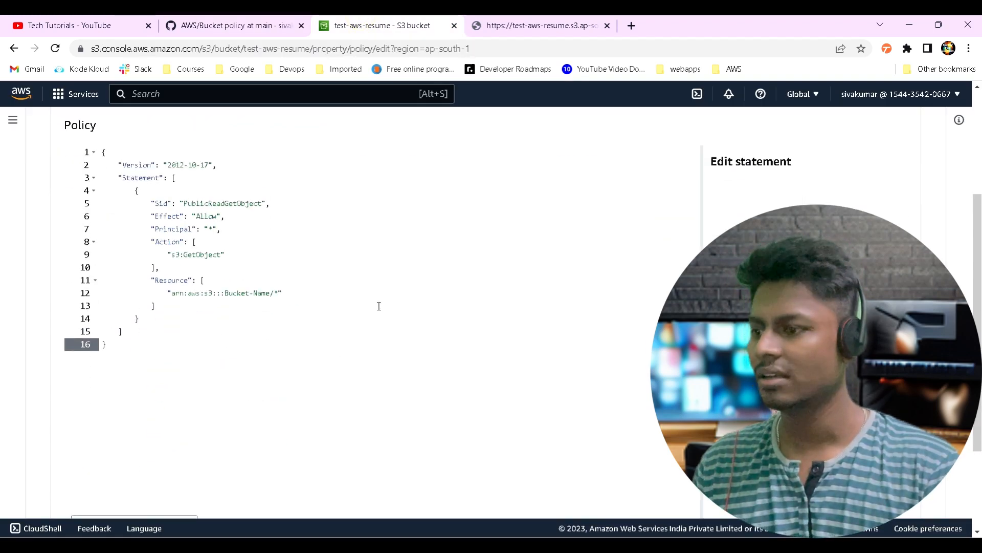
Step: Replace the Bucket-Name placeholder in the policy's Resource ARN with test-aws-resume, copied from the bucket ARN
{"action": "scroll", "coordinate": [379, 306], "scroll_direction": "up", "scroll_amount": 3}
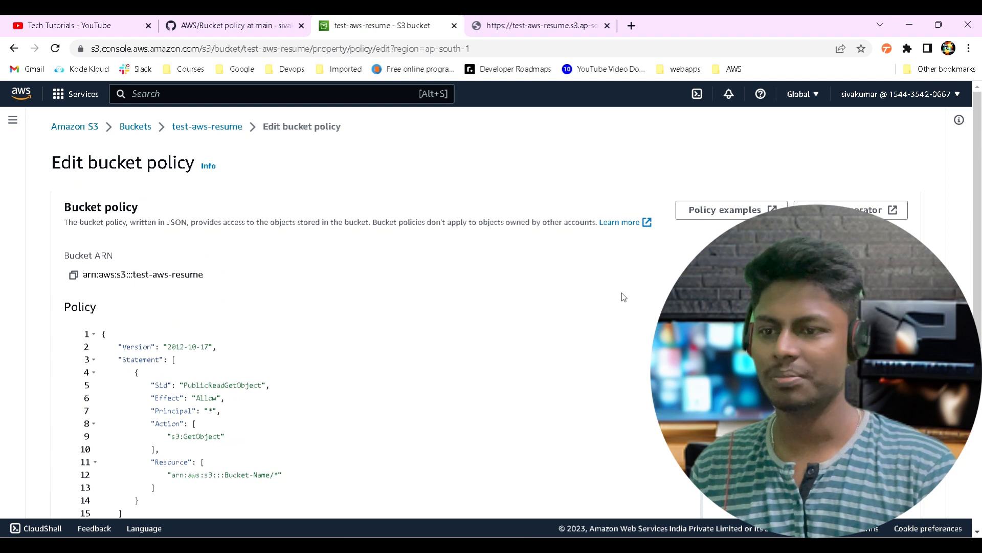
{"action": "scroll", "coordinate": [568, 313], "scroll_direction": "down", "scroll_amount": 3}
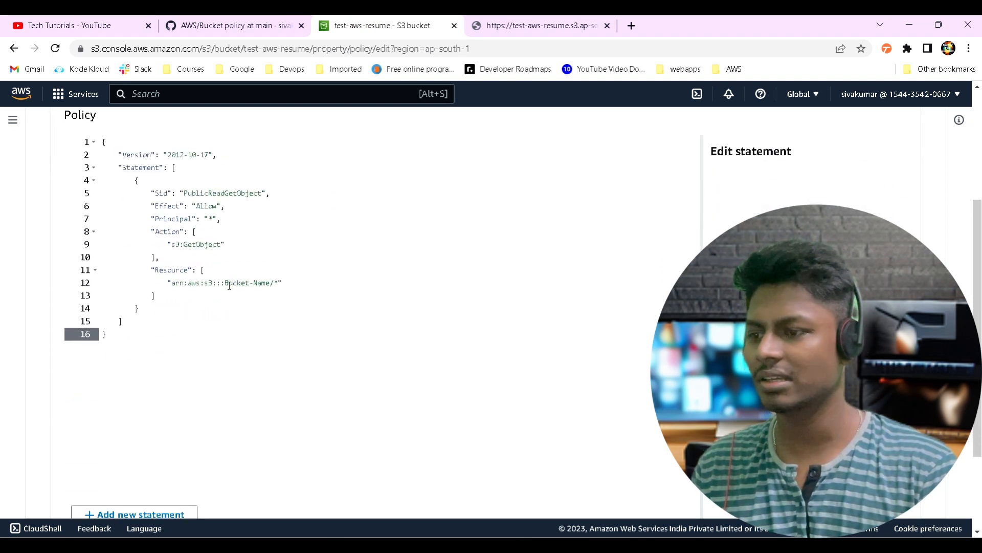
{"action": "scroll", "coordinate": [256, 299], "scroll_direction": "up", "scroll_amount": 3}
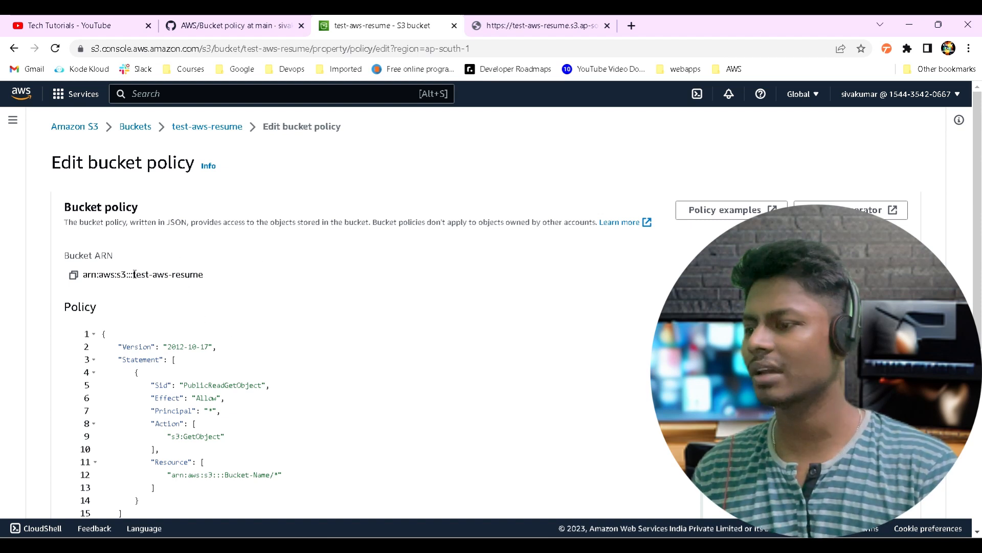
{"action": "left_click_drag", "start_coordinate": [134, 274], "coordinate": [235, 279]}
{"action": "key", "text": "ctrl+c"}
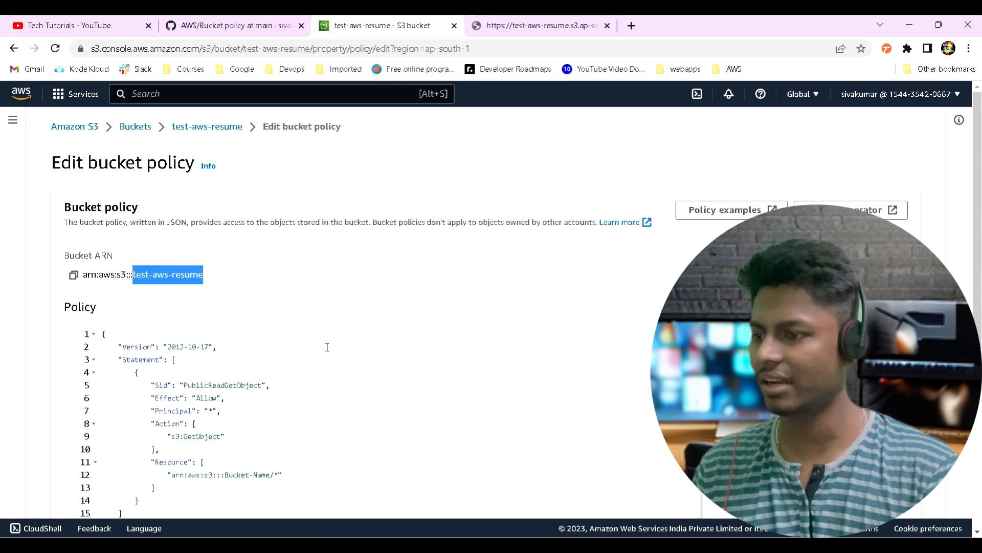
{"action": "scroll", "coordinate": [256, 307], "scroll_direction": "down", "scroll_amount": 6}
{"action": "left_click", "coordinate": [276, 329]}
{"action": "scroll", "coordinate": [243, 276], "scroll_direction": "up", "scroll_amount": 2}
{"action": "left_click_drag", "start_coordinate": [225, 287], "coordinate": [269, 289]}
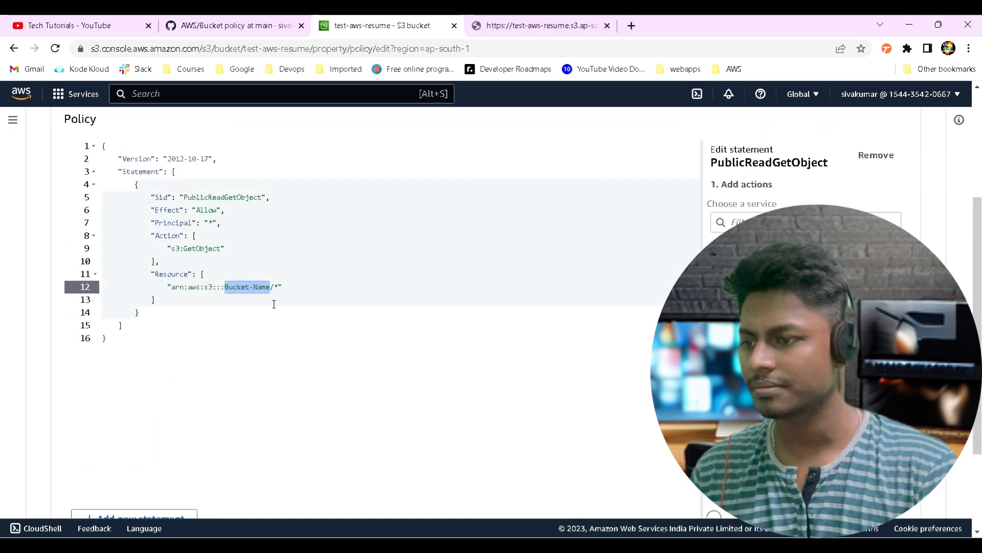
{"action": "key", "text": "ctrl+v"}
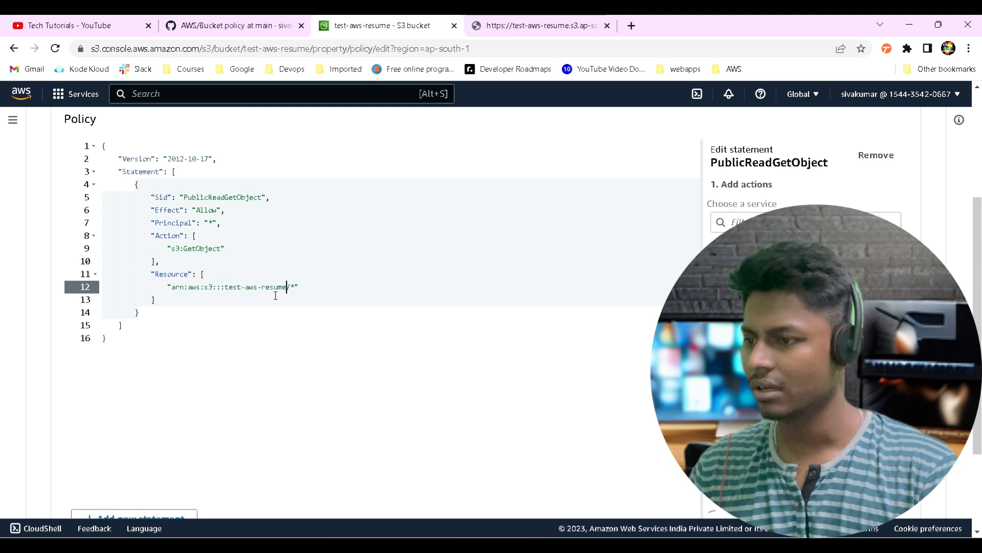
Step: Review the completed bucket policy and save the changes
{"action": "left_click", "coordinate": [264, 217]}
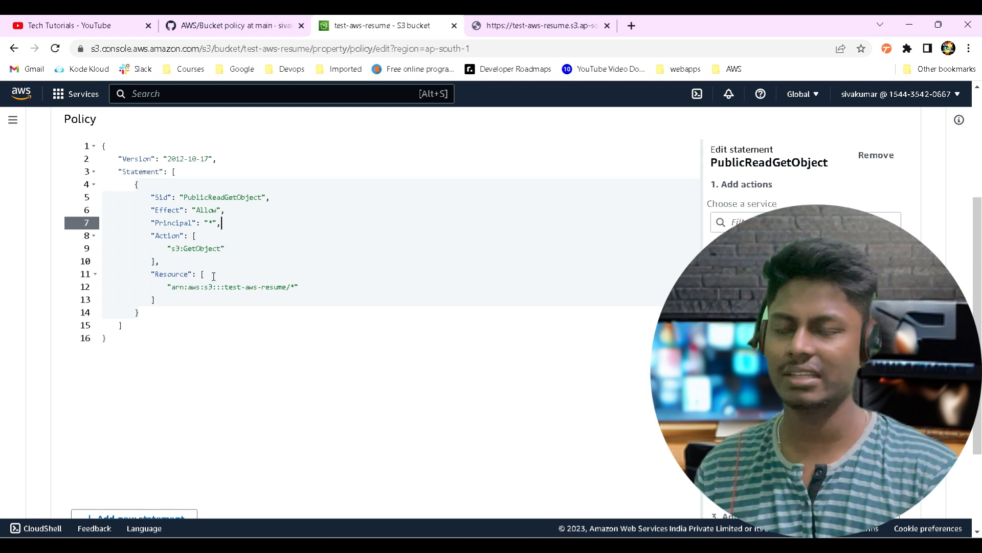
{"action": "scroll", "coordinate": [244, 278], "scroll_direction": "up", "scroll_amount": 3}
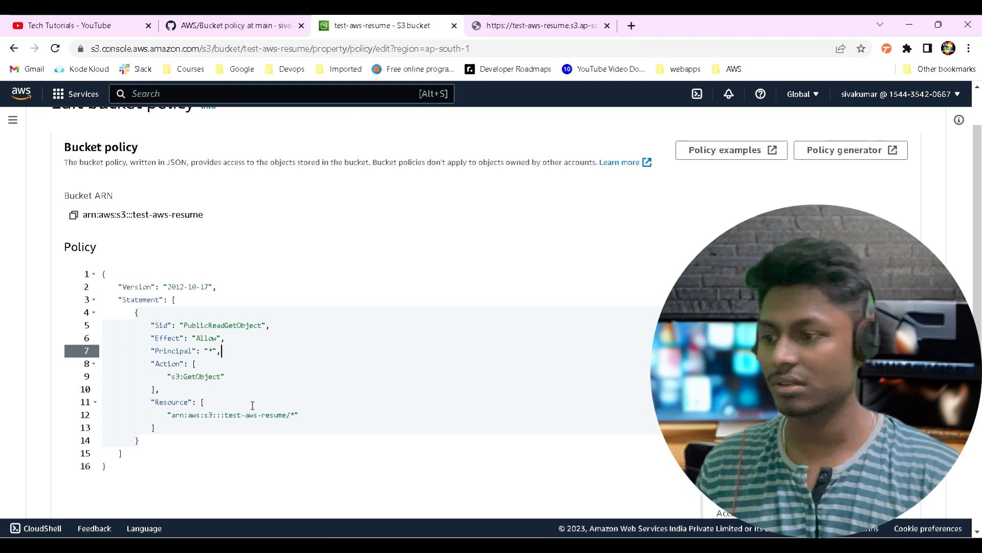
{"action": "scroll", "coordinate": [252, 405], "scroll_direction": "down", "scroll_amount": 3}
{"action": "scroll", "coordinate": [358, 315], "scroll_direction": "down", "scroll_amount": 1}
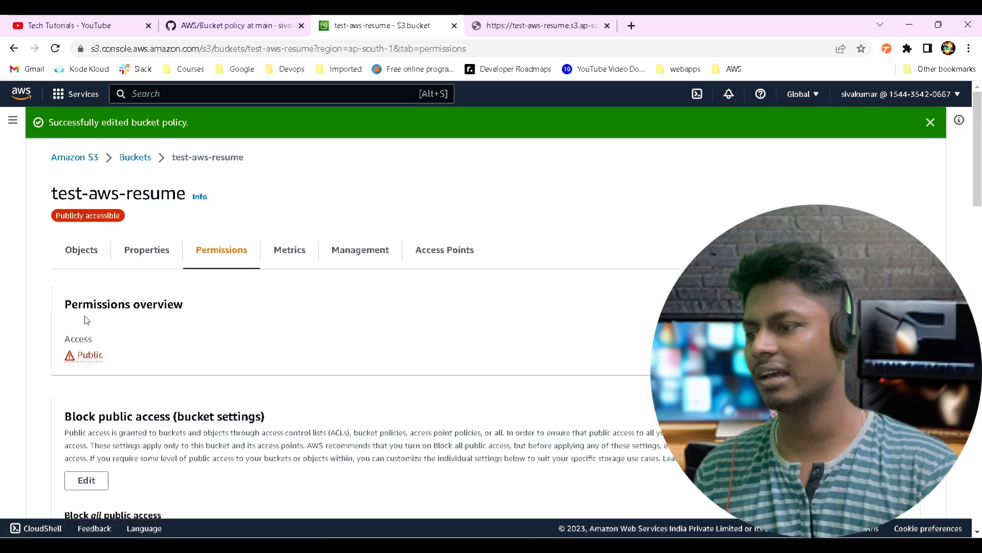
Step: Check the bucket's access in the list of buckets and reload the hosted index.html page in the browser
{"action": "left_click", "coordinate": [135, 159]}
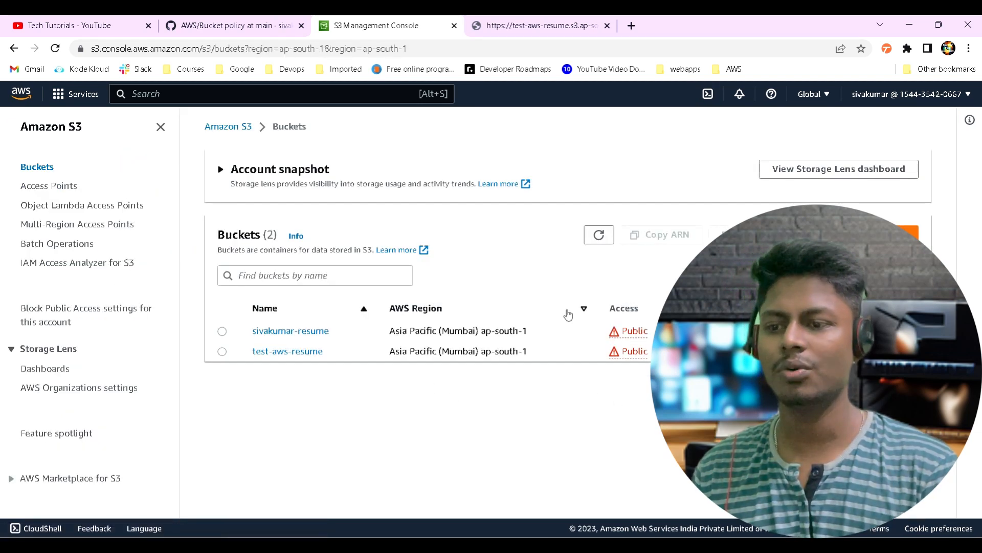
{"action": "left_click", "coordinate": [537, 26]}
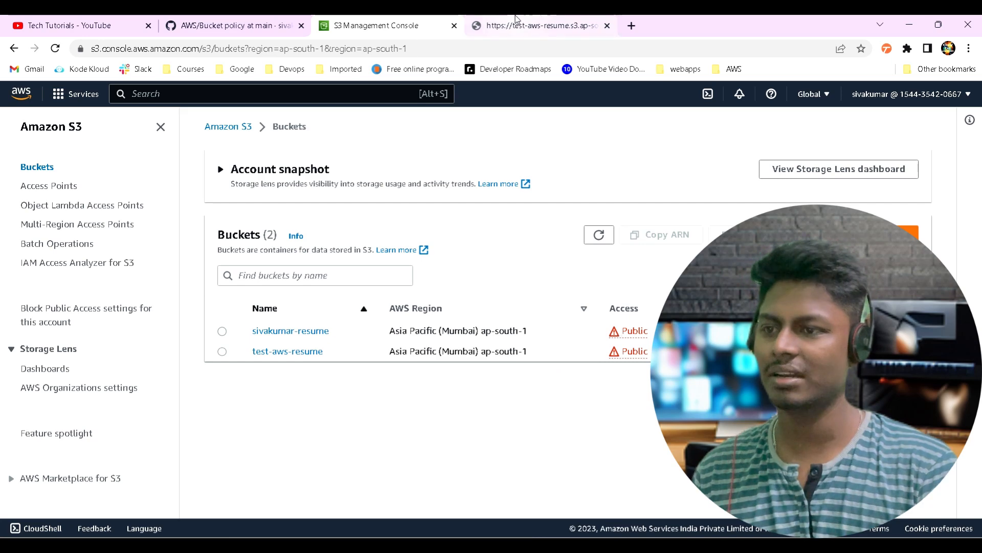
{"action": "left_click", "coordinate": [55, 49]}
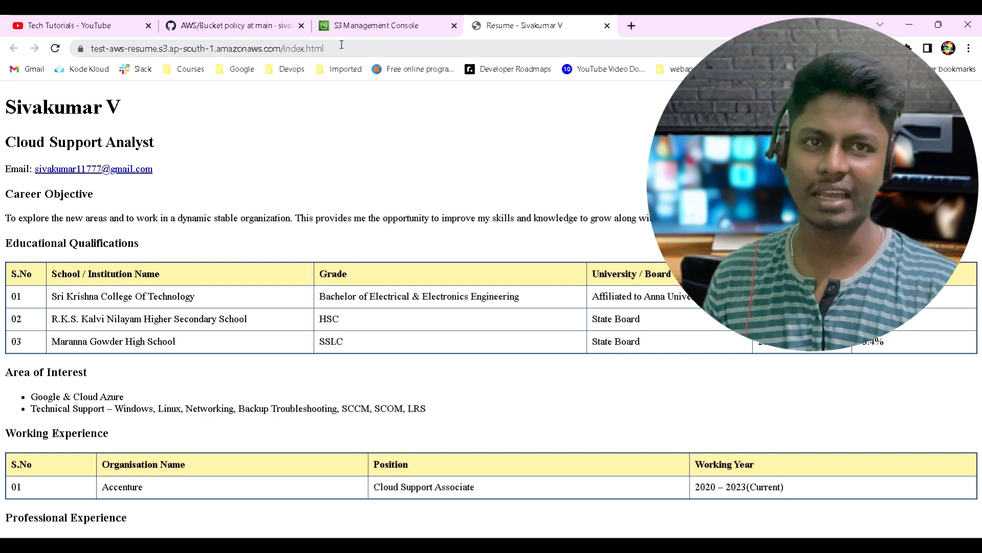
Step: Go back to the "Hosting a static website using AWS S3" folder on GitHub and open index.html
{"action": "left_click", "coordinate": [374, 24]}
{"action": "left_click", "coordinate": [223, 25]}
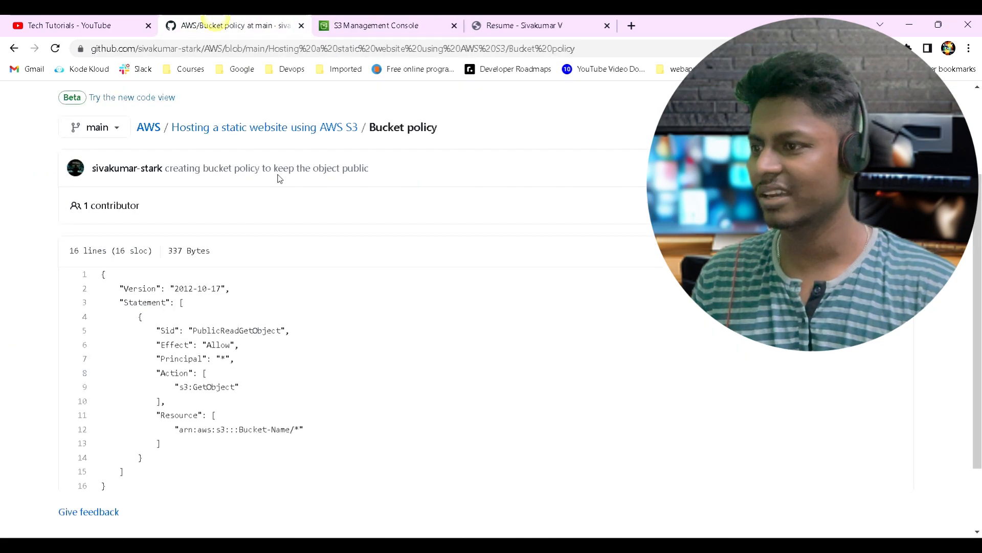
{"action": "scroll", "coordinate": [256, 297], "scroll_direction": "up", "scroll_amount": 3}
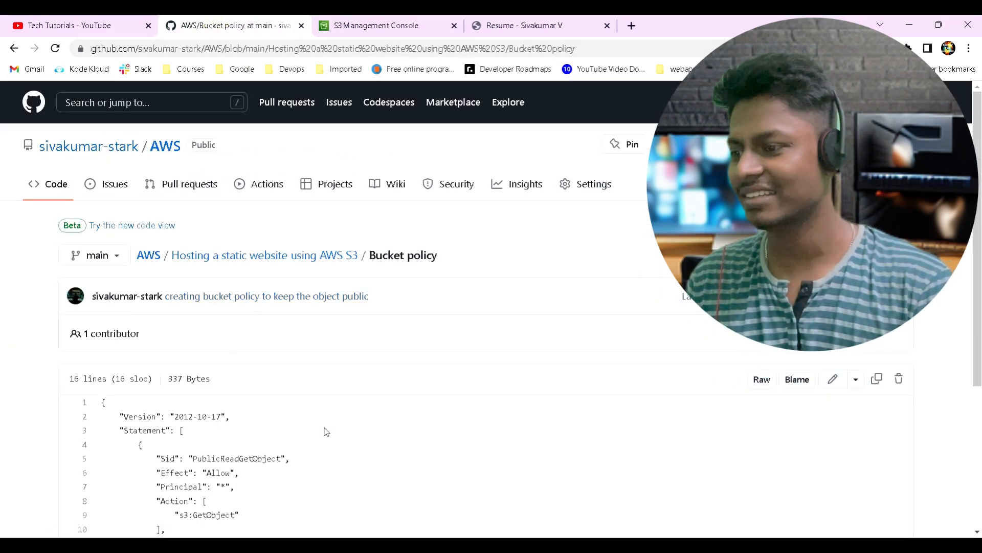
{"action": "left_click", "coordinate": [303, 255]}
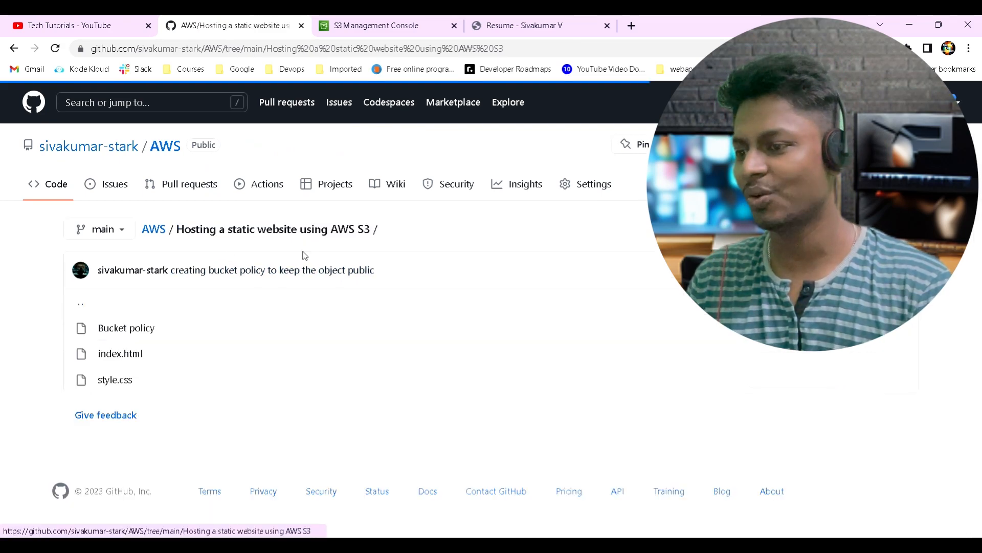
{"action": "left_click", "coordinate": [114, 354]}
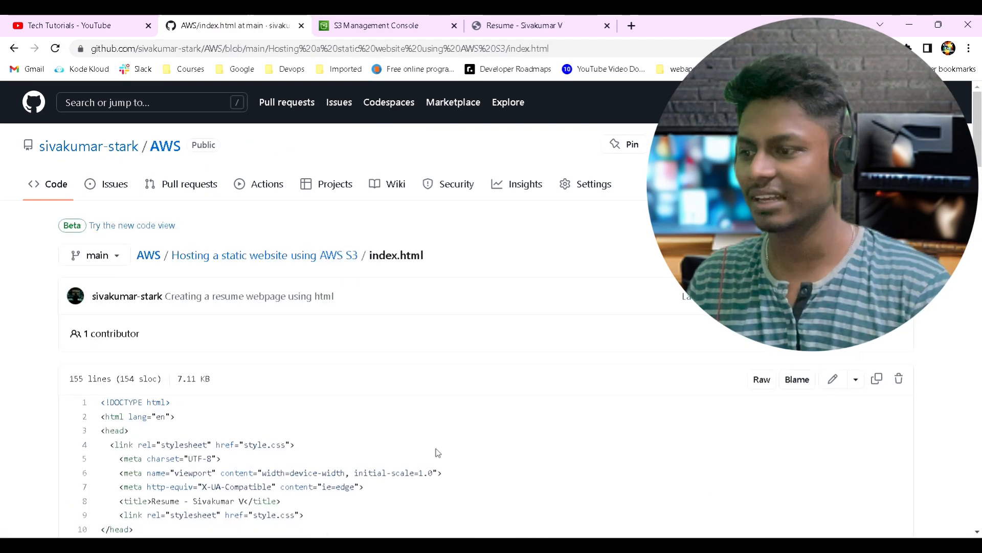
Step: Examine the HTML source of the resume page in index.html, including its head, education and experience sections
{"action": "scroll", "coordinate": [460, 440], "scroll_direction": "down", "scroll_amount": 3}
{"action": "scroll", "coordinate": [572, 361], "scroll_direction": "down", "scroll_amount": 14}
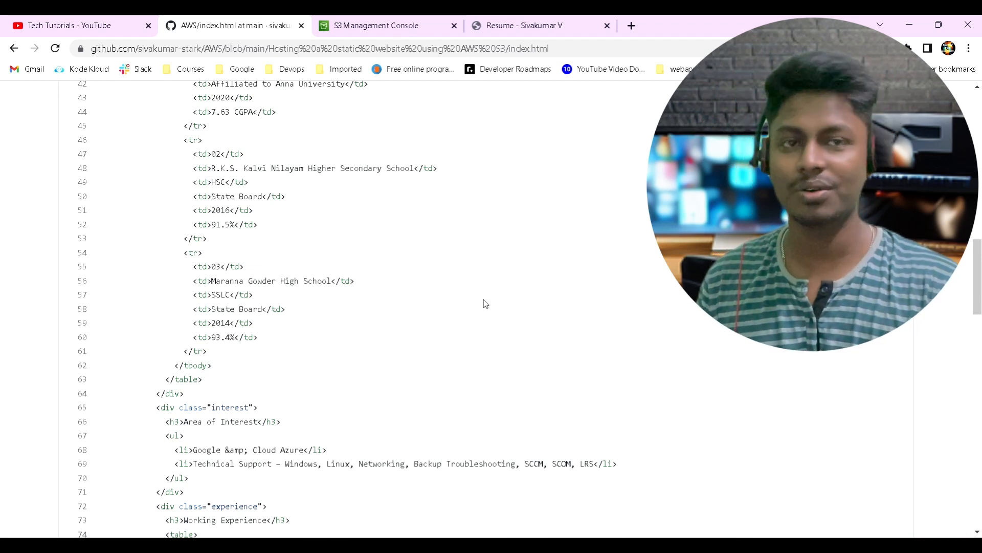
{"action": "scroll", "coordinate": [345, 410], "scroll_direction": "up", "scroll_amount": 5}
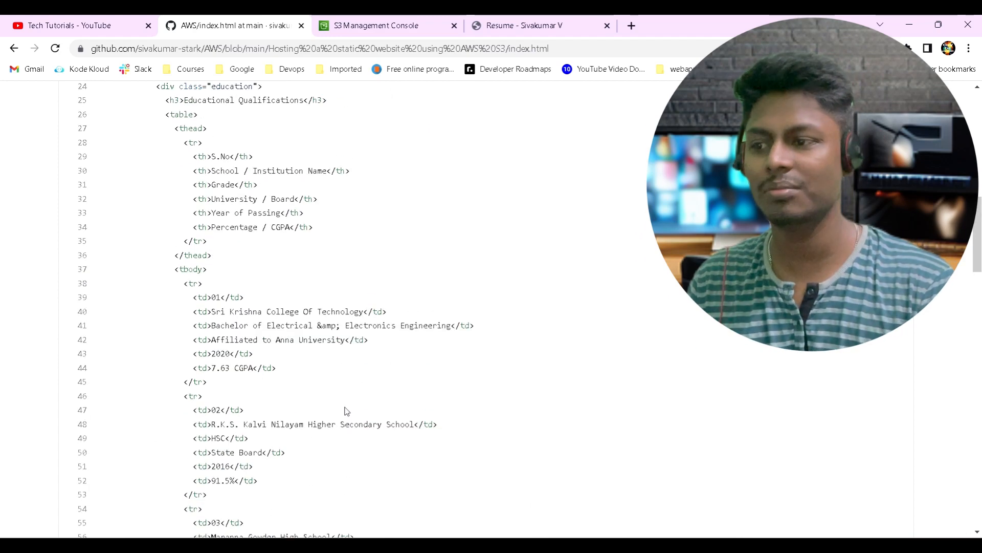
{"action": "scroll", "coordinate": [345, 410], "scroll_direction": "up", "scroll_amount": 10}
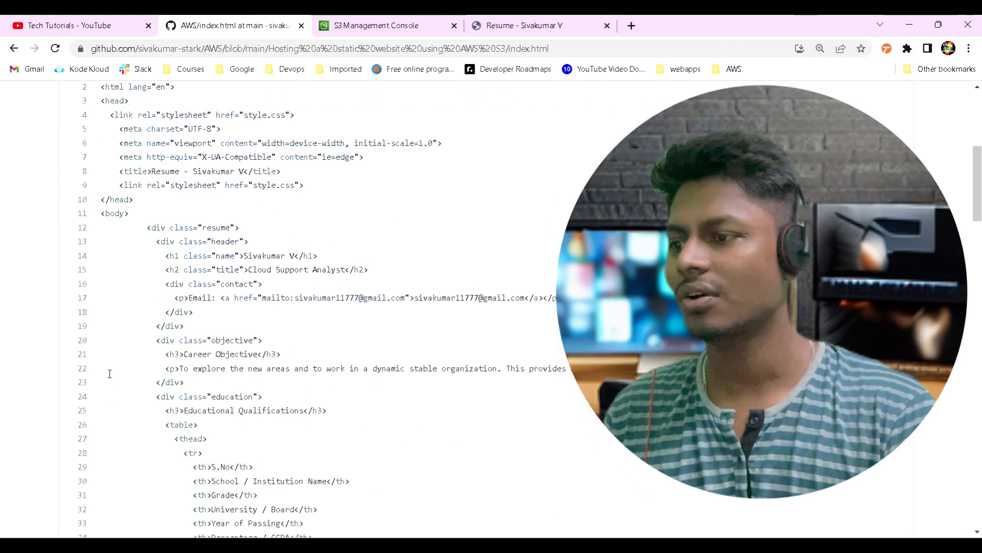
{"action": "scroll", "coordinate": [338, 346], "scroll_direction": "down", "scroll_amount": 2}
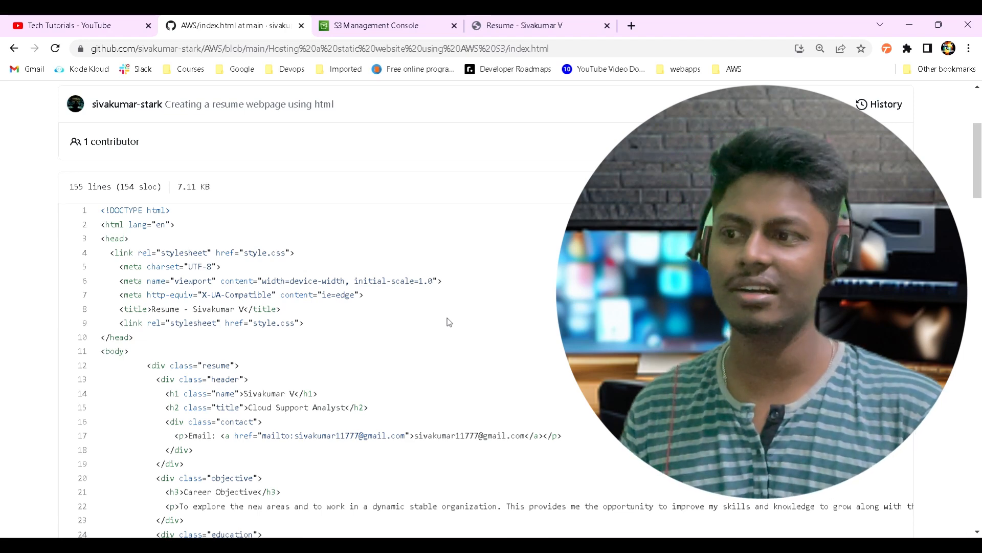
Step: View the hosted resume page and return to the "Hosting a static website using AWS S3" folder on GitHub
{"action": "left_click", "coordinate": [532, 26]}
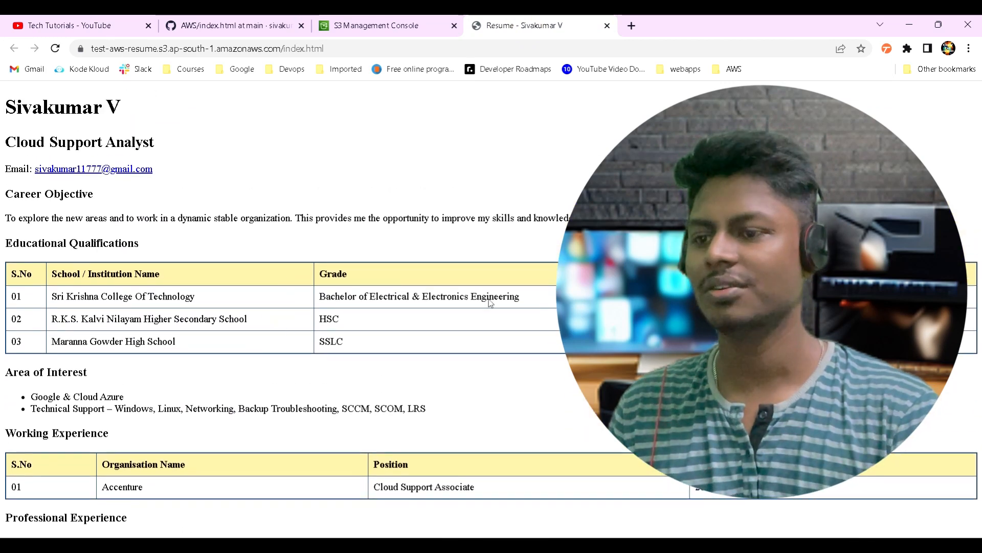
{"action": "scroll", "coordinate": [489, 302], "scroll_direction": "down", "scroll_amount": 2}
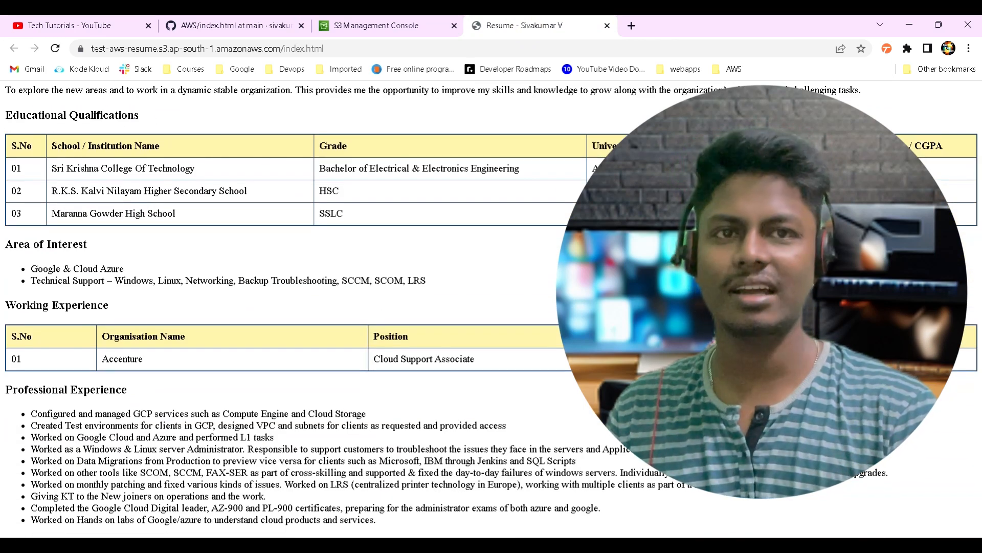
{"action": "left_click", "coordinate": [231, 26]}
{"action": "scroll", "coordinate": [144, 305], "scroll_direction": "up", "scroll_amount": 3}
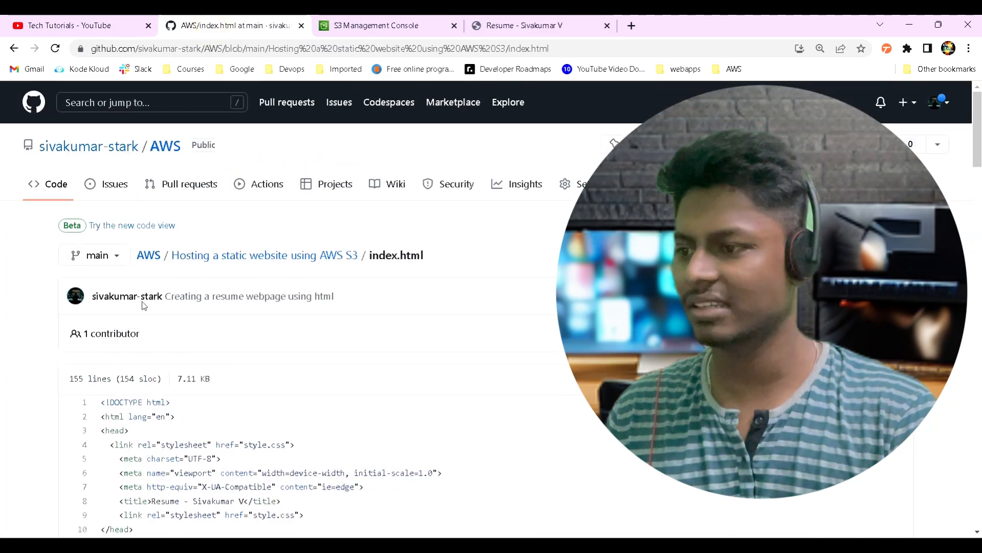
{"action": "left_click", "coordinate": [276, 256]}
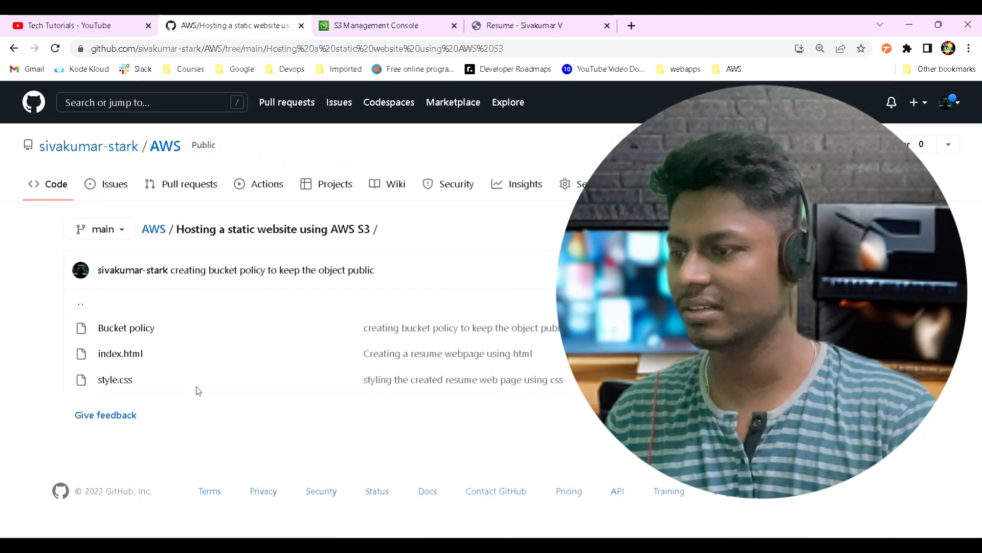
Step: Open style.css in the GitHub folder and examine its table, header and cell styling rules
{"action": "left_click", "coordinate": [120, 378]}
{"action": "scroll", "coordinate": [527, 422], "scroll_direction": "down", "scroll_amount": 3}
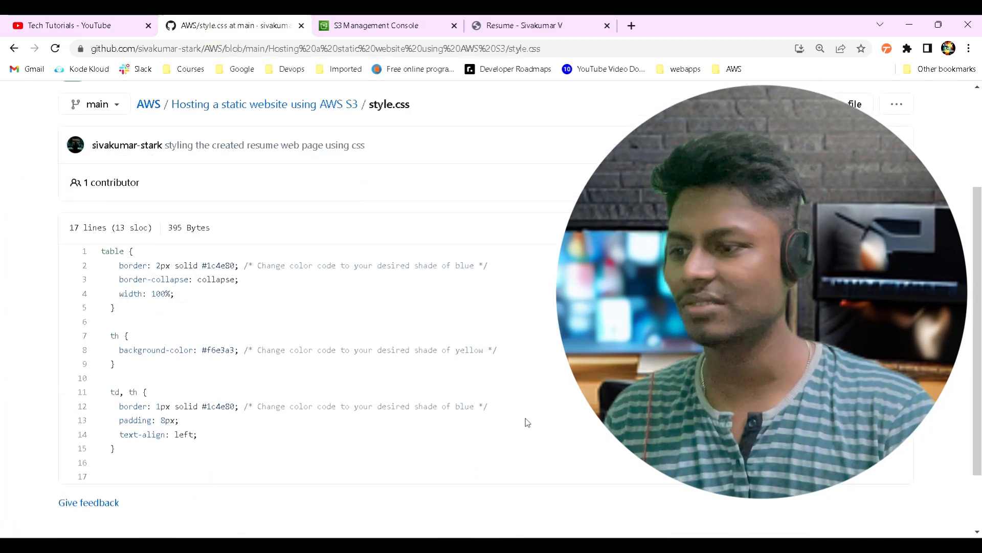
{"action": "scroll", "coordinate": [526, 421], "scroll_direction": "down", "scroll_amount": 2}
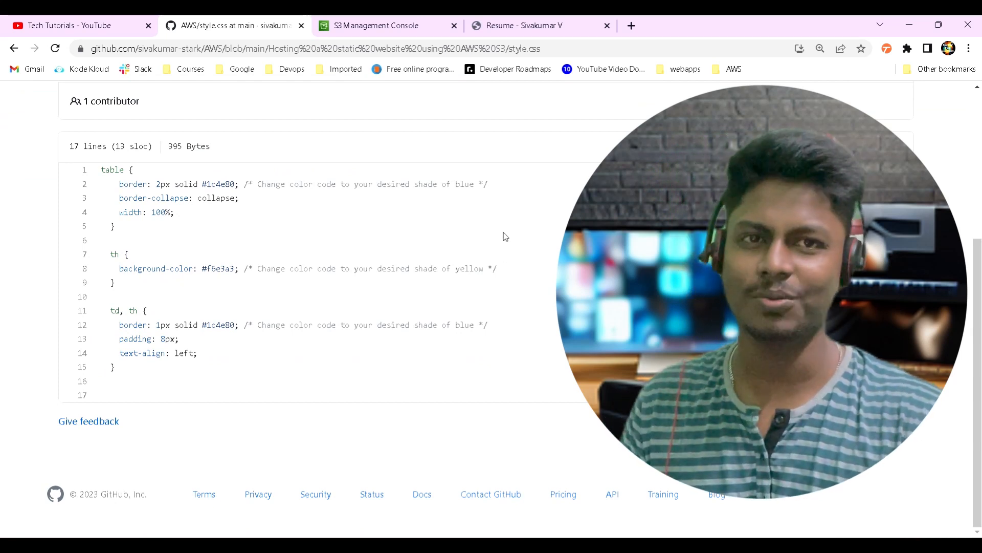
Step: Return to the hosted resume page and view its styled education and working experience tables
{"action": "key", "text": "ctrl+Tab"}
{"action": "key", "text": "ctrl+Tab"}
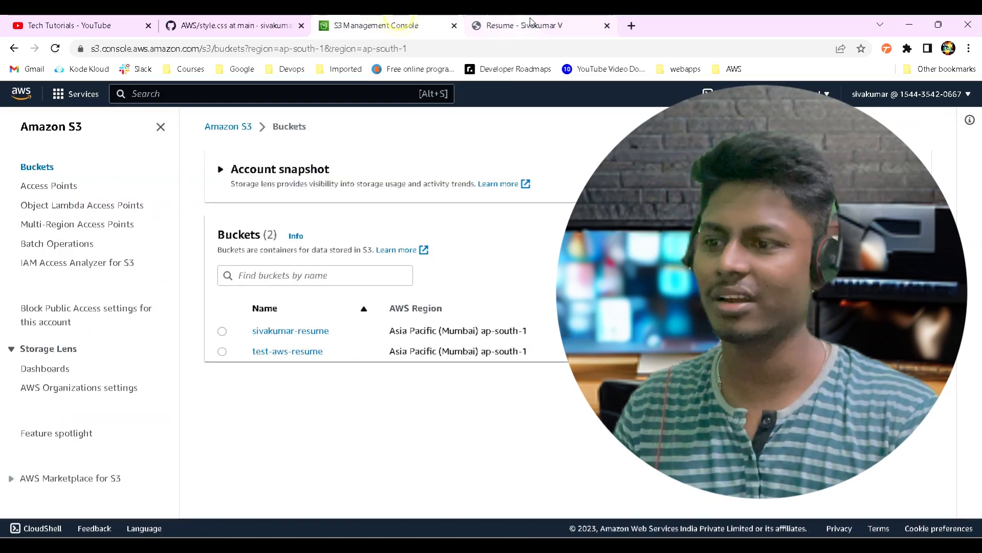
{"action": "scroll", "coordinate": [342, 313], "scroll_direction": "up", "scroll_amount": 1}
{"action": "scroll", "coordinate": [55, 254], "scroll_direction": "up", "scroll_amount": 2}
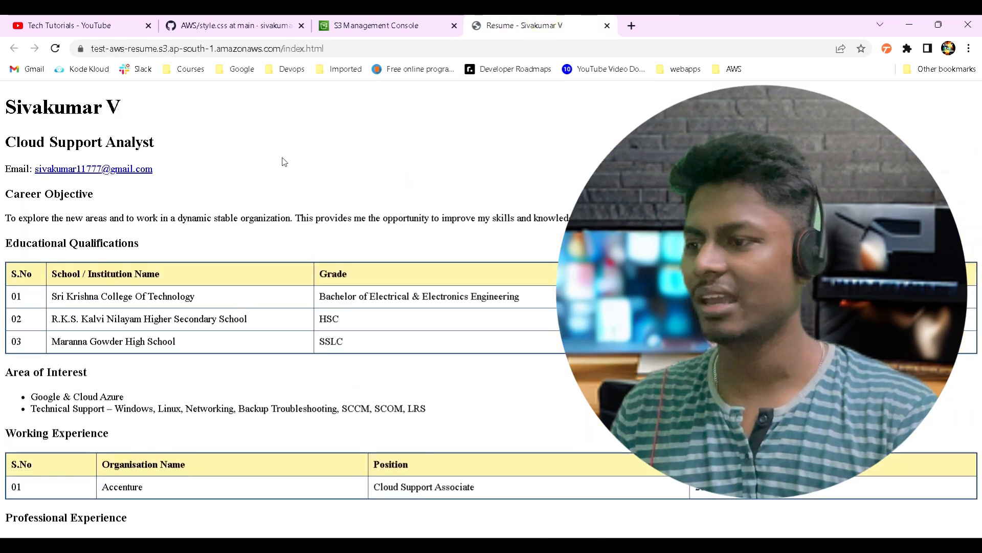
{"action": "scroll", "coordinate": [258, 276], "scroll_direction": "down", "scroll_amount": 2}
{"action": "scroll", "coordinate": [263, 278], "scroll_direction": "up", "scroll_amount": 2}
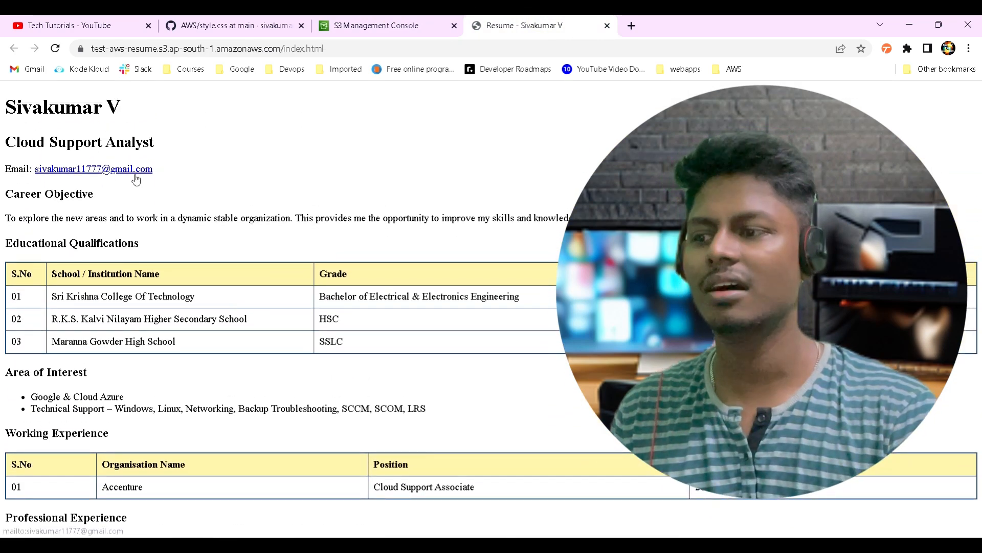
Step: Test the e-mail link on the hosted resume, close the Mail app, and view the page down to the Declaration section
{"action": "left_click", "coordinate": [120, 170]}
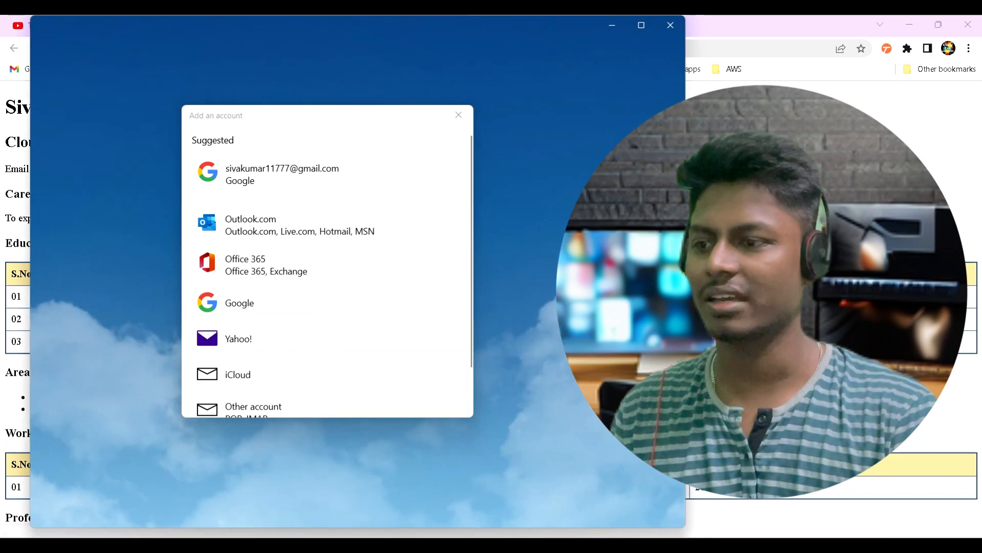
{"action": "left_click", "coordinate": [458, 115]}
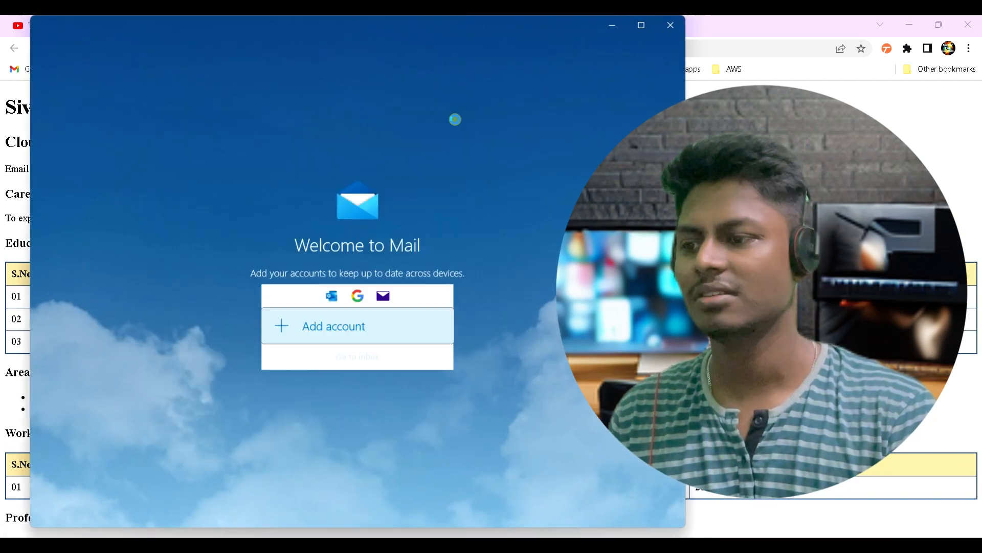
{"action": "left_click", "coordinate": [674, 26]}
{"action": "scroll", "coordinate": [412, 287], "scroll_direction": "down", "scroll_amount": 15}
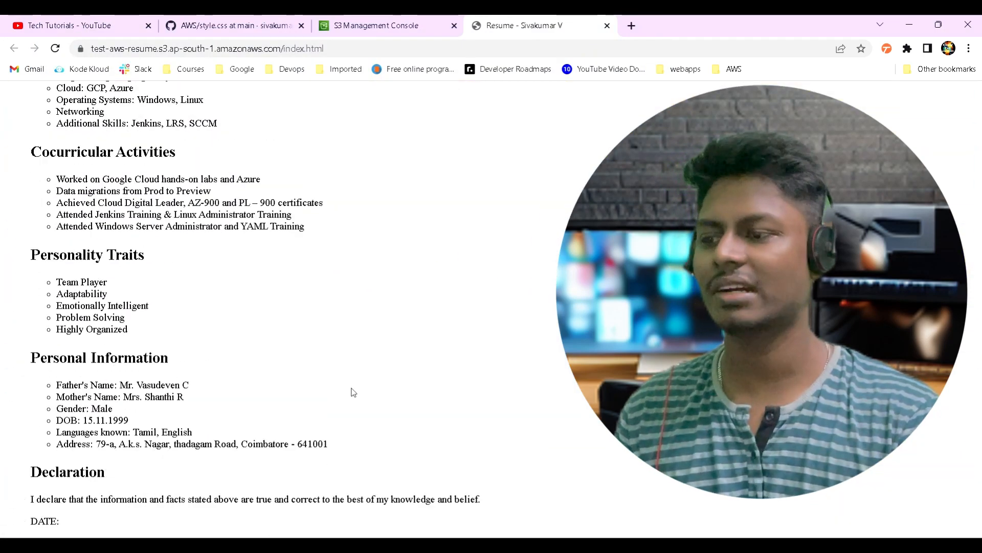
{"action": "scroll", "coordinate": [337, 363], "scroll_direction": "down", "scroll_amount": 1}
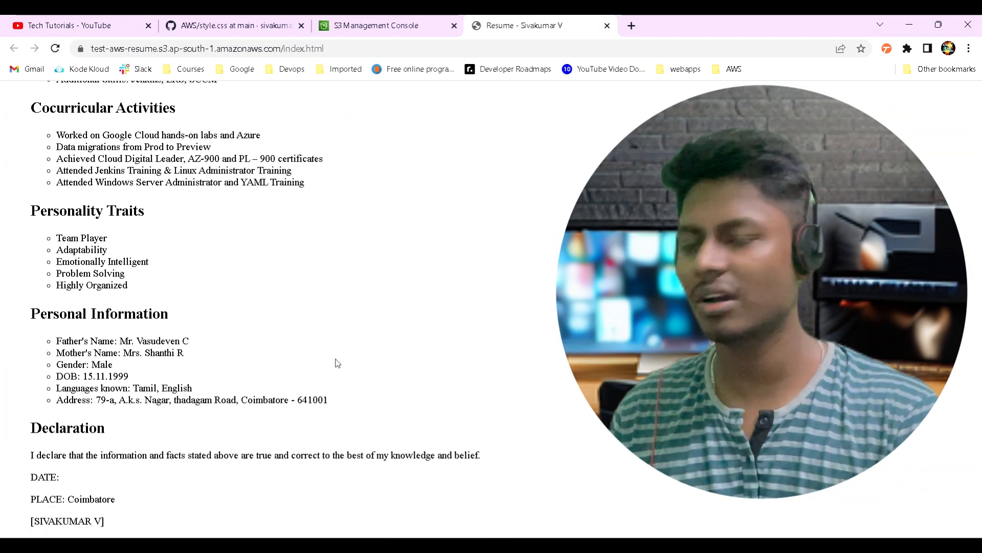